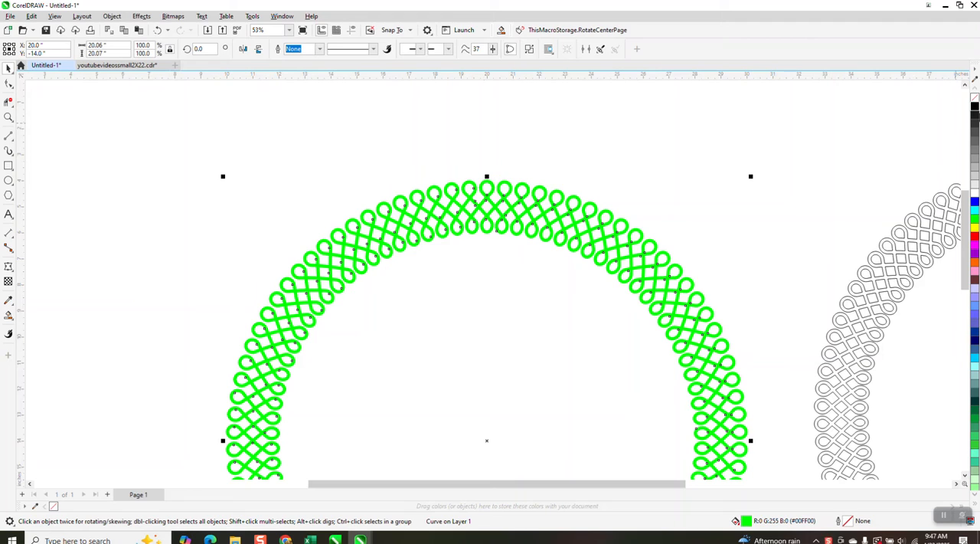
Remove the green fill from the looped ring and give it a black hairline outline.
{"action": "left_click", "coordinate": [975, 102]}
{"action": "right_click", "coordinate": [975, 107]}
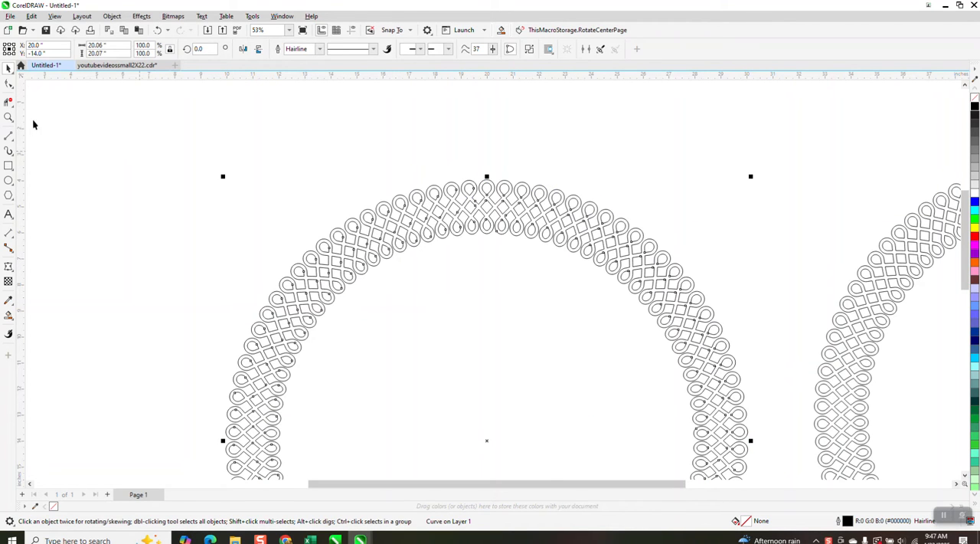
Draw a 2-point line across the strand gap just above the inner loop left of the ring's top centre.
{"action": "left_click", "coordinate": [8, 118]}
{"action": "left_click_drag", "start_coordinate": [396, 167], "coordinate": [581, 269]}
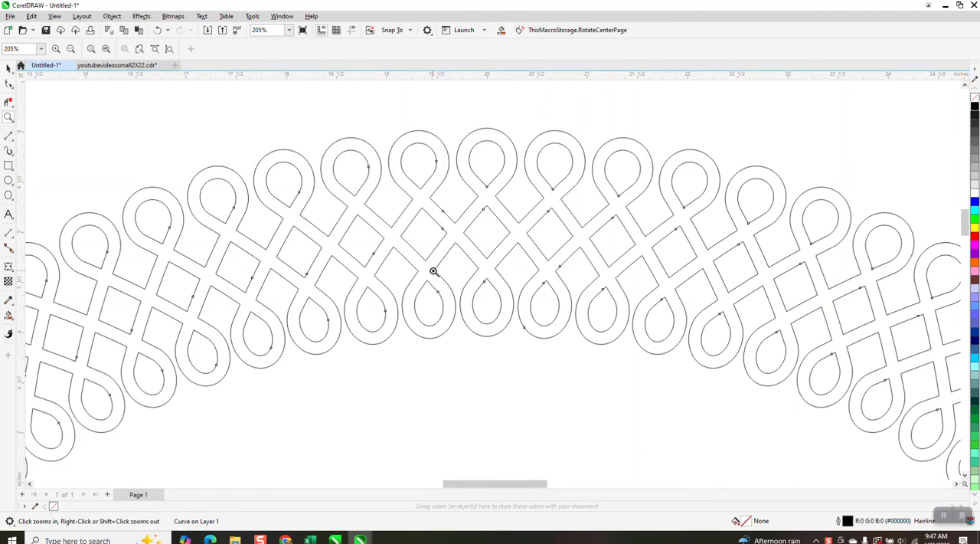
{"action": "left_click", "coordinate": [11, 141]}
{"action": "left_click", "coordinate": [13, 142]}
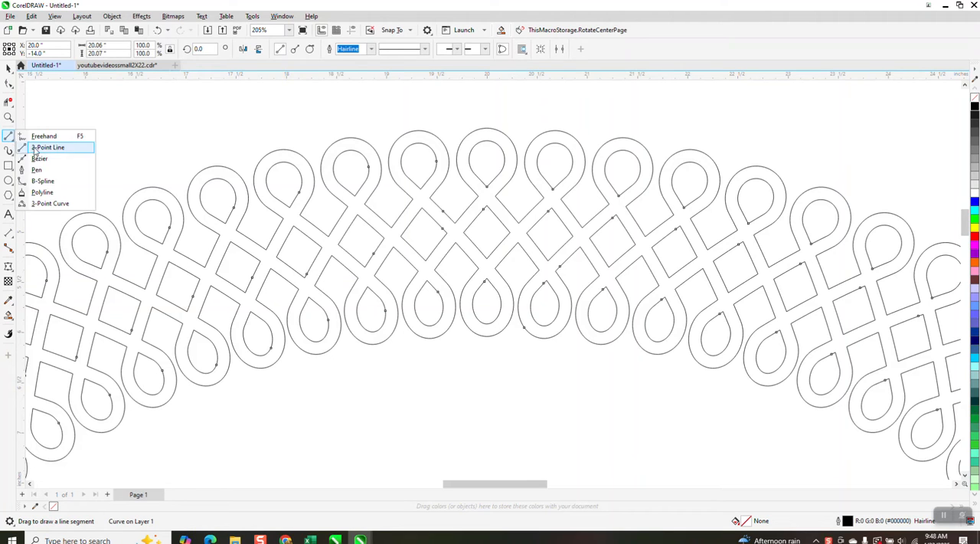
{"action": "left_click", "coordinate": [48, 148]}
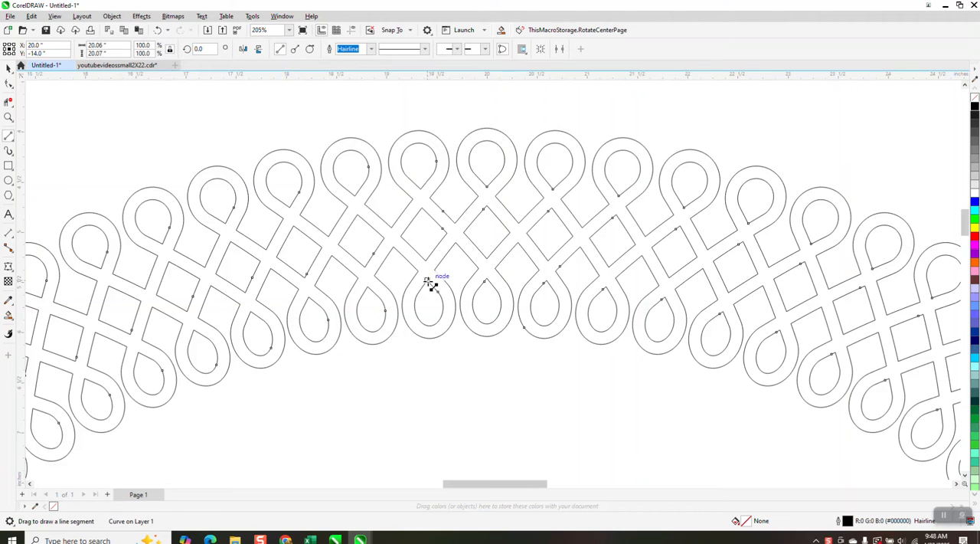
{"action": "left_click_drag", "start_coordinate": [430, 281], "coordinate": [417, 269]}
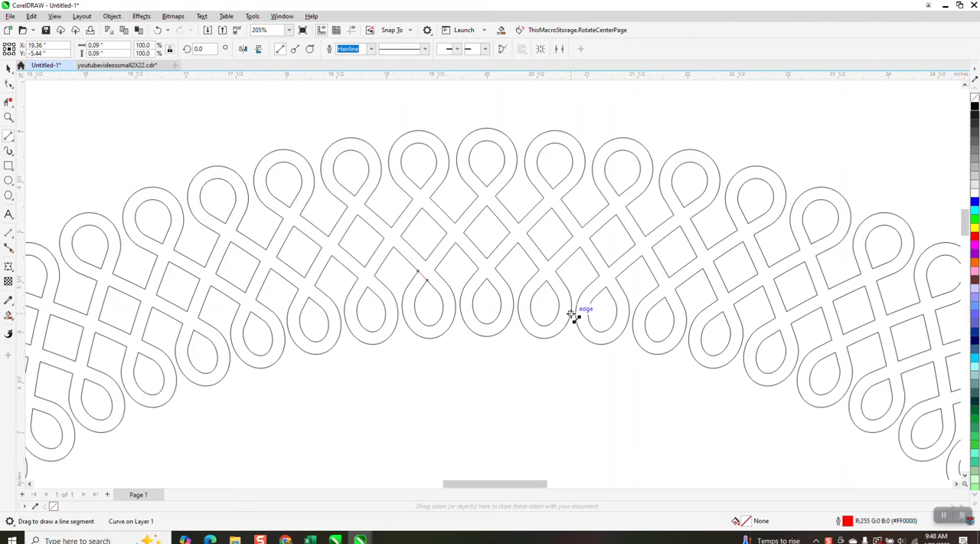
Draw 2-point lines along both edges of the strand descending left from the top centre loop, closing its gaps at the crossings.
{"action": "left_click", "coordinate": [9, 118]}
{"action": "left_click_drag", "start_coordinate": [361, 219], "coordinate": [570, 366]}
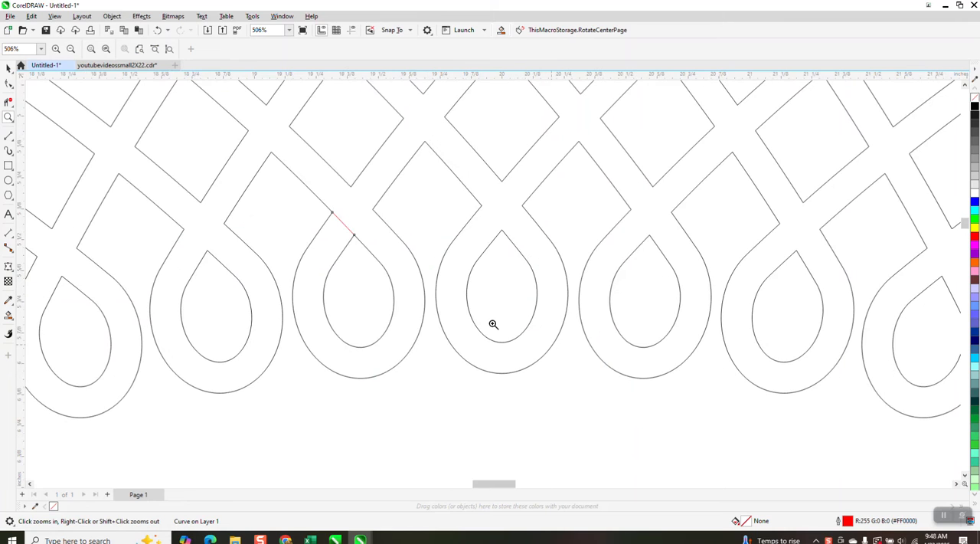
{"action": "right_click", "coordinate": [490, 315]}
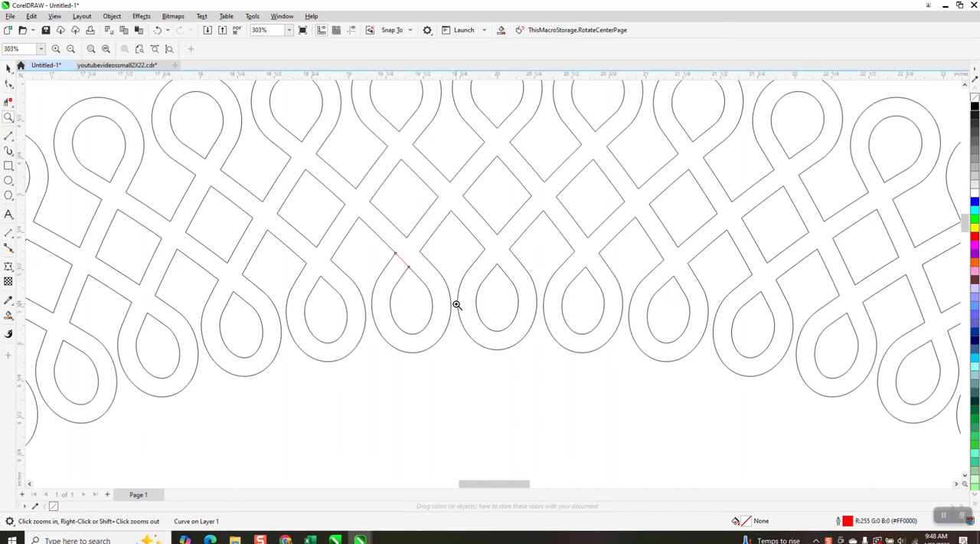
{"action": "left_click", "coordinate": [8, 135]}
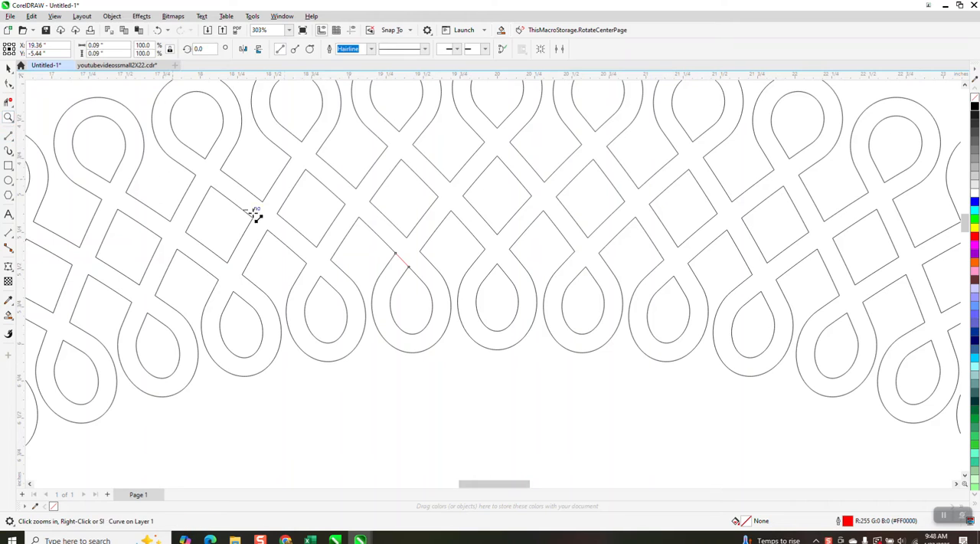
{"action": "left_click", "coordinate": [406, 238]}
{"action": "left_click", "coordinate": [396, 252]}
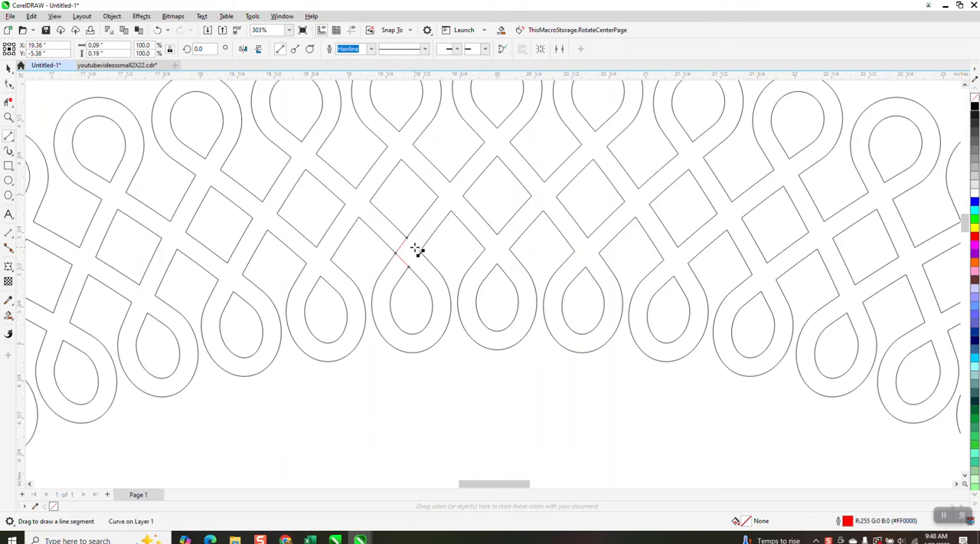
{"action": "left_click", "coordinate": [419, 252]}
{"action": "mouse_move", "coordinate": [452, 180]}
{"action": "left_mouse_down"}
{"action": "mouse_move", "coordinate": [439, 197]}
{"action": "mouse_move", "coordinate": [456, 203]}
{"action": "mouse_move", "coordinate": [451, 211]}
{"action": "left_mouse_up"}
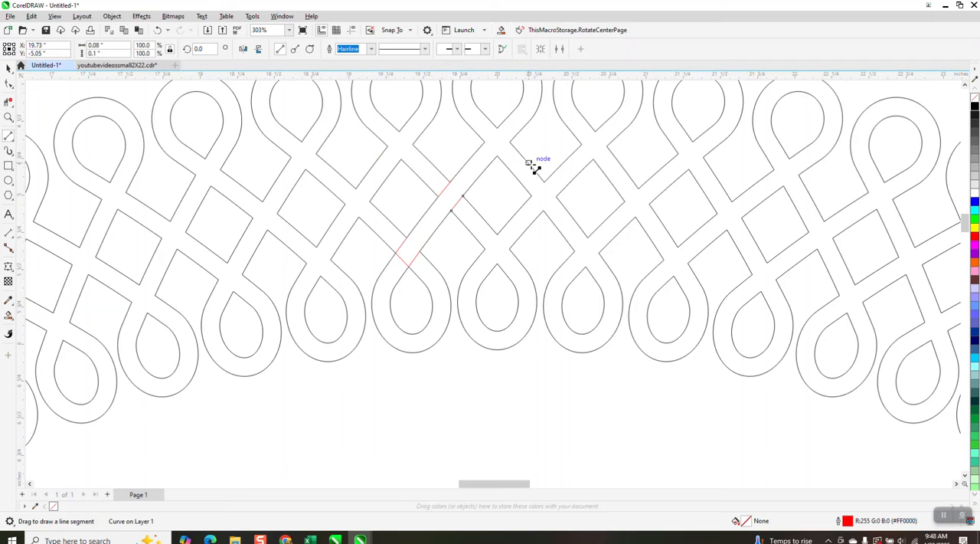
Close the crossing gaps along the strand descending right from the top centre loop with 2-point lines, redrawing the last one along the strand's edge.
{"action": "left_click_drag", "start_coordinate": [547, 213], "coordinate": [544, 182]}
{"action": "mouse_move", "coordinate": [598, 253]}
{"action": "left_mouse_down"}
{"action": "mouse_move", "coordinate": [588, 237]}
{"action": "mouse_move", "coordinate": [582, 263]}
{"action": "mouse_move", "coordinate": [572, 254]}
{"action": "left_mouse_up"}
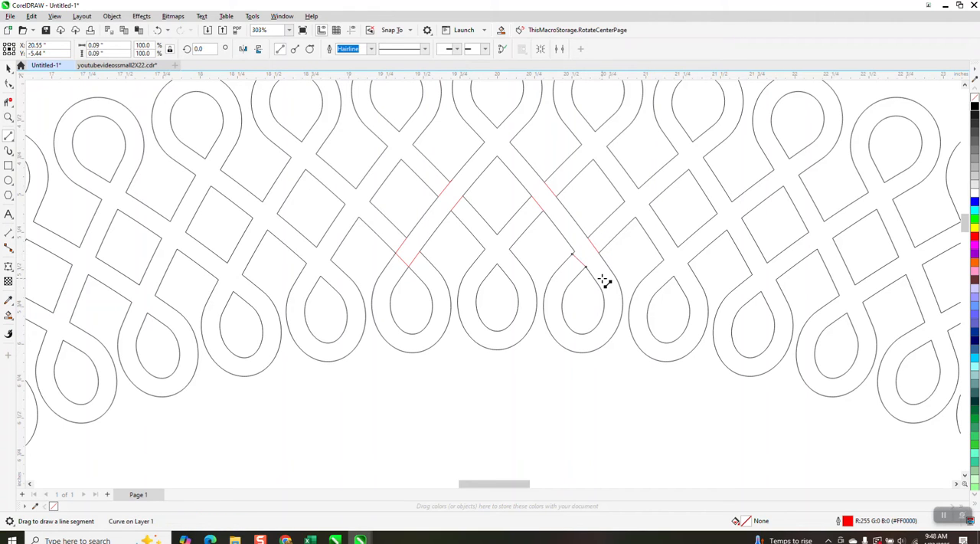
{"action": "left_click", "coordinate": [158, 31]}
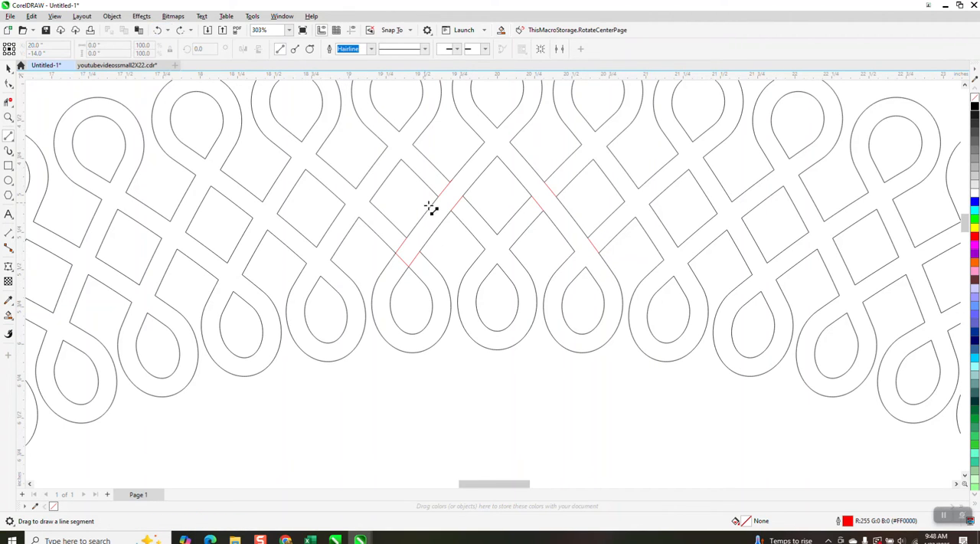
{"action": "left_click_drag", "start_coordinate": [587, 268], "coordinate": [574, 252]}
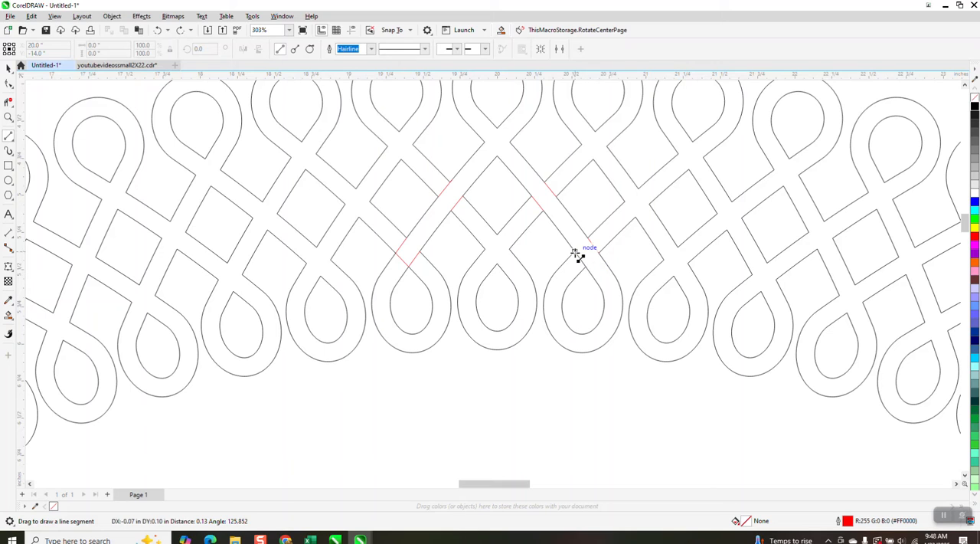
Try a green Smart Fill on the strand through the top centre loop and undo the fill.
{"action": "left_click", "coordinate": [8, 316]}
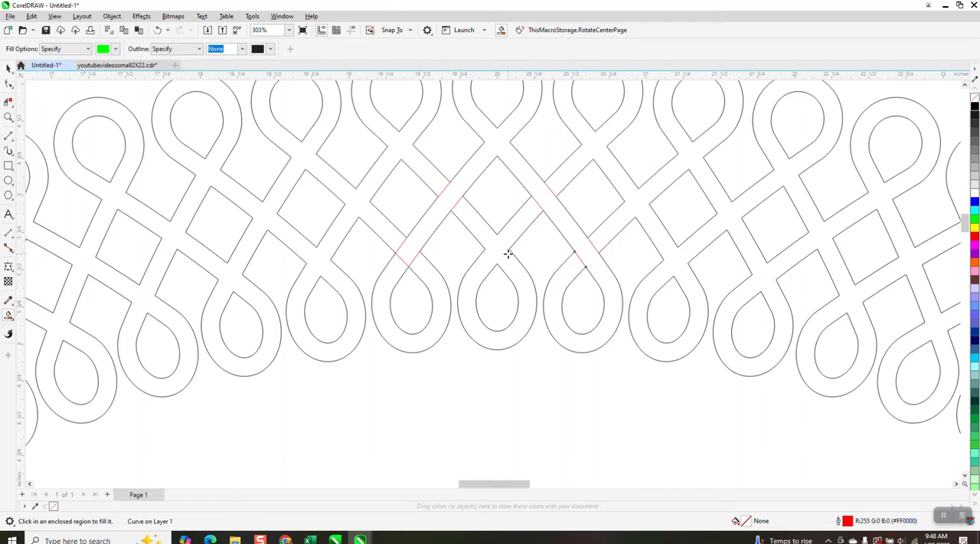
{"action": "left_click", "coordinate": [571, 231]}
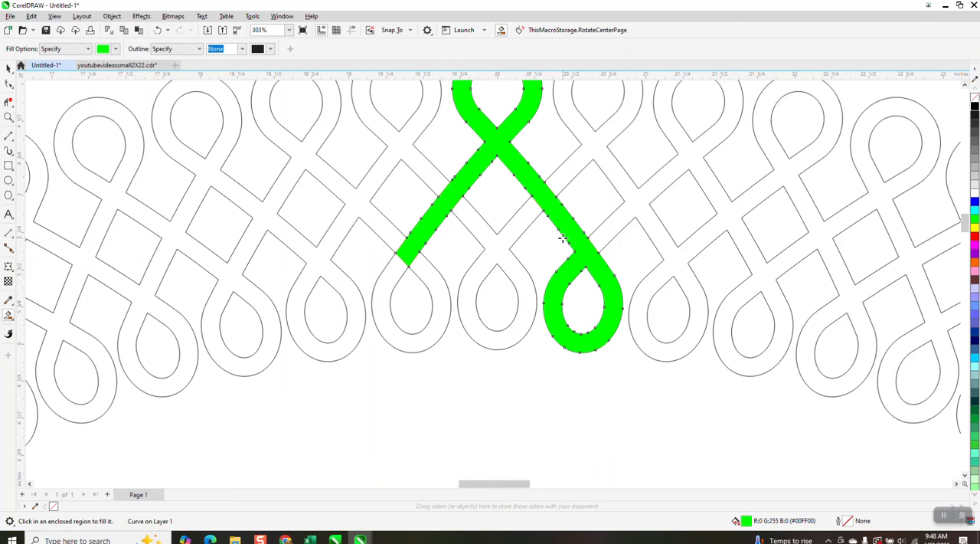
{"action": "scroll", "coordinate": [562, 239], "scroll_direction": "down", "scroll_amount": 3}
{"action": "scroll", "coordinate": [573, 249], "scroll_direction": "down", "scroll_amount": 1}
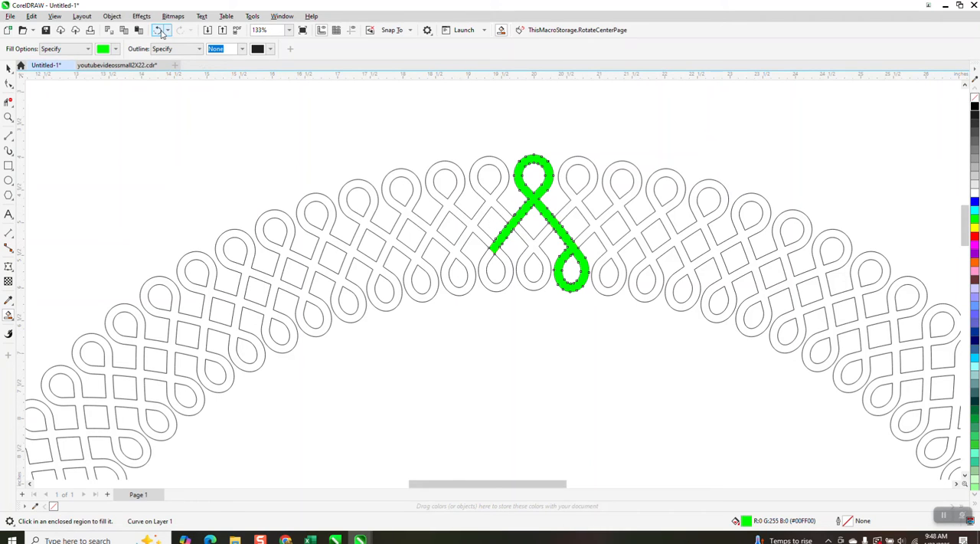
{"action": "left_click", "coordinate": [8, 117]}
{"action": "left_click_drag", "start_coordinate": [454, 146], "coordinate": [626, 337]}
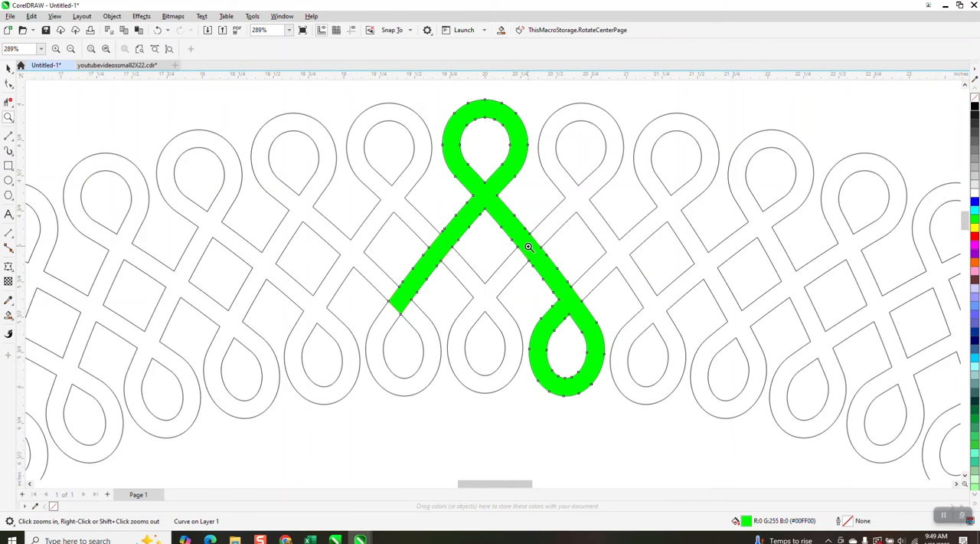
{"action": "left_click", "coordinate": [157, 30]}
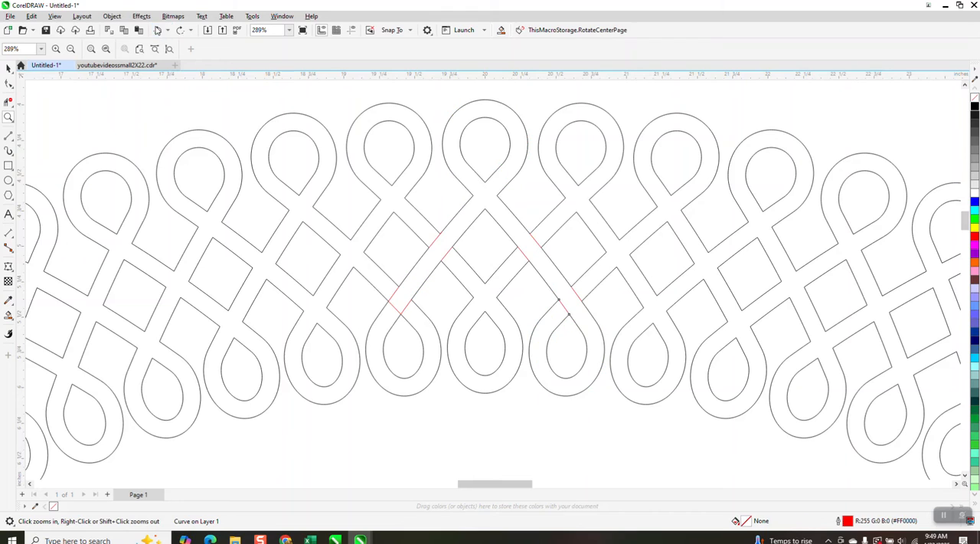
Replace the two lines at the upper left crossing with lines running the other way, so the green strand passes under.
{"action": "left_click", "coordinate": [7, 101]}
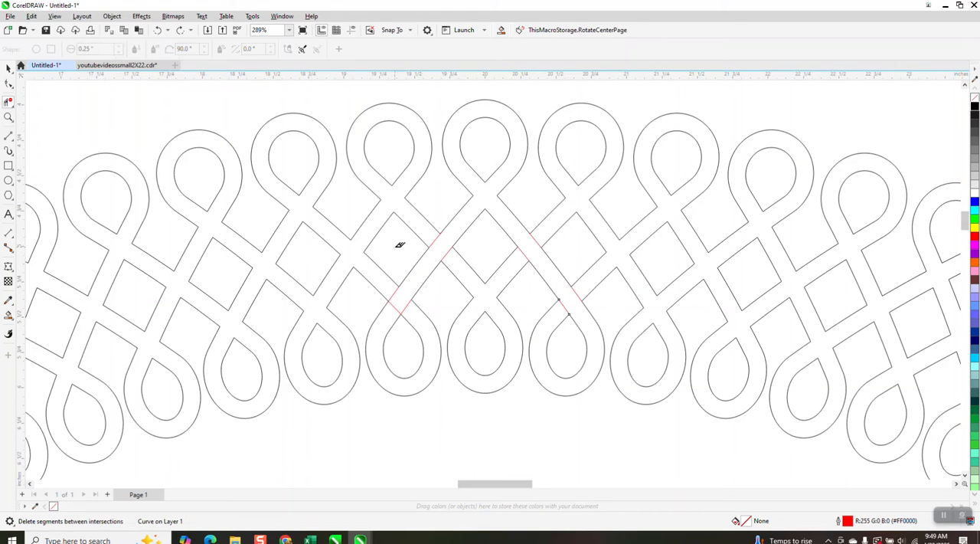
{"action": "left_click", "coordinate": [8, 135]}
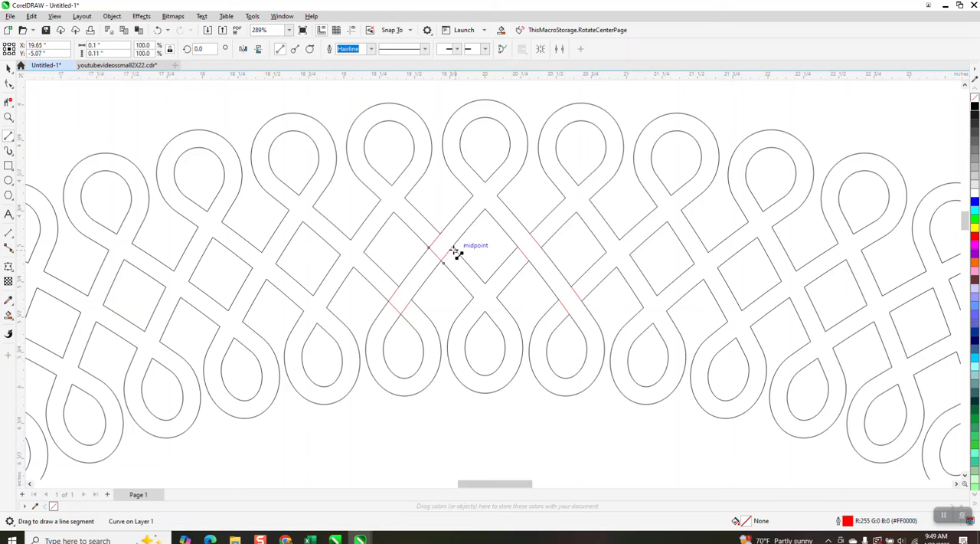
{"action": "left_click_drag", "start_coordinate": [455, 253], "coordinate": [440, 233]}
{"action": "left_click", "coordinate": [8, 102]}
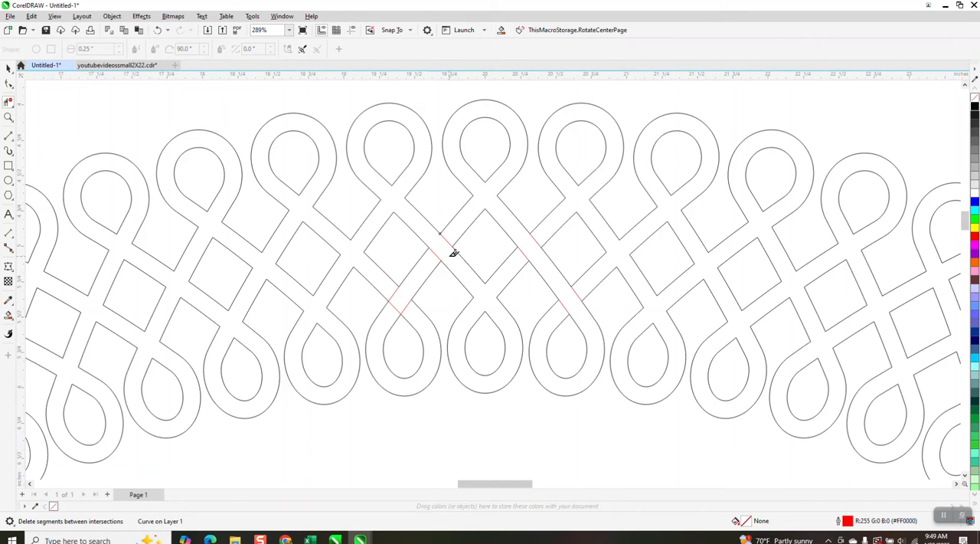
Draw 2-point lines closing the gaps at both crossings along the strand descending left from the loop left of top centre.
{"action": "left_click", "coordinate": [9, 136]}
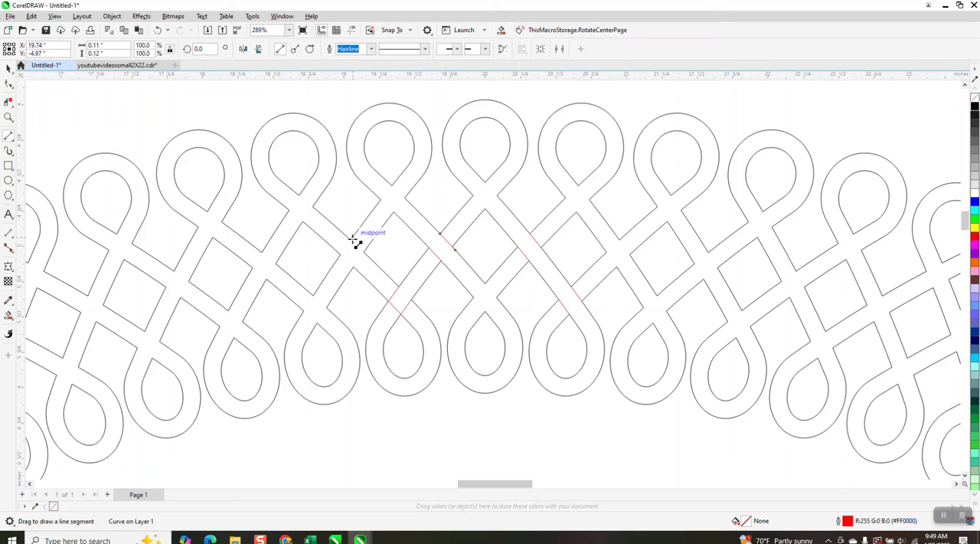
{"action": "mouse_move", "coordinate": [353, 238]}
{"action": "left_mouse_down"}
{"action": "mouse_move", "coordinate": [341, 253]}
{"action": "mouse_move", "coordinate": [359, 265]}
{"action": "mouse_move", "coordinate": [330, 308]}
{"action": "mouse_move", "coordinate": [314, 295]}
{"action": "mouse_move", "coordinate": [303, 310]}
{"action": "mouse_move", "coordinate": [317, 323]}
{"action": "left_mouse_up"}
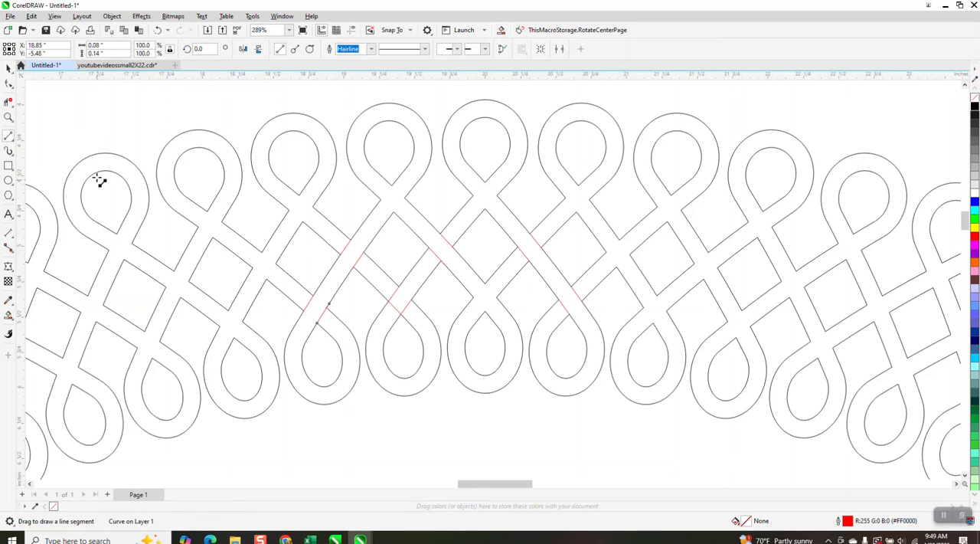
{"action": "left_click", "coordinate": [8, 67]}
Smart Fill the strand through the top centre loop and its separate lower left piece in green.
{"action": "left_click", "coordinate": [8, 315]}
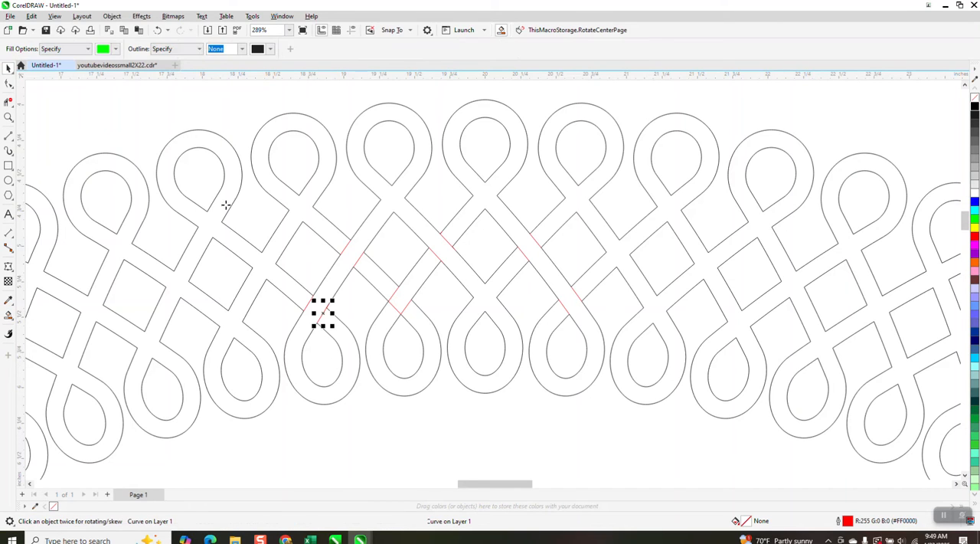
{"action": "left_click", "coordinate": [494, 186]}
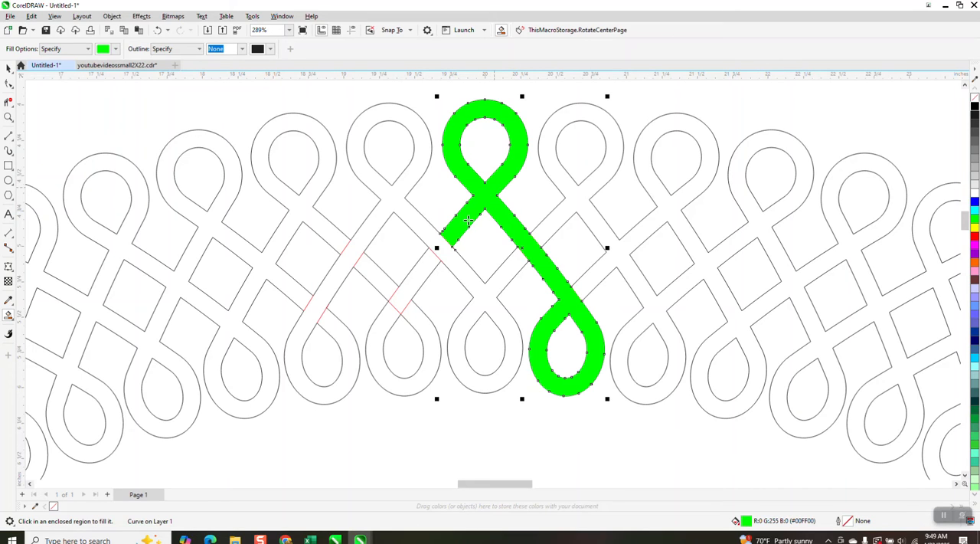
{"action": "left_click", "coordinate": [426, 270]}
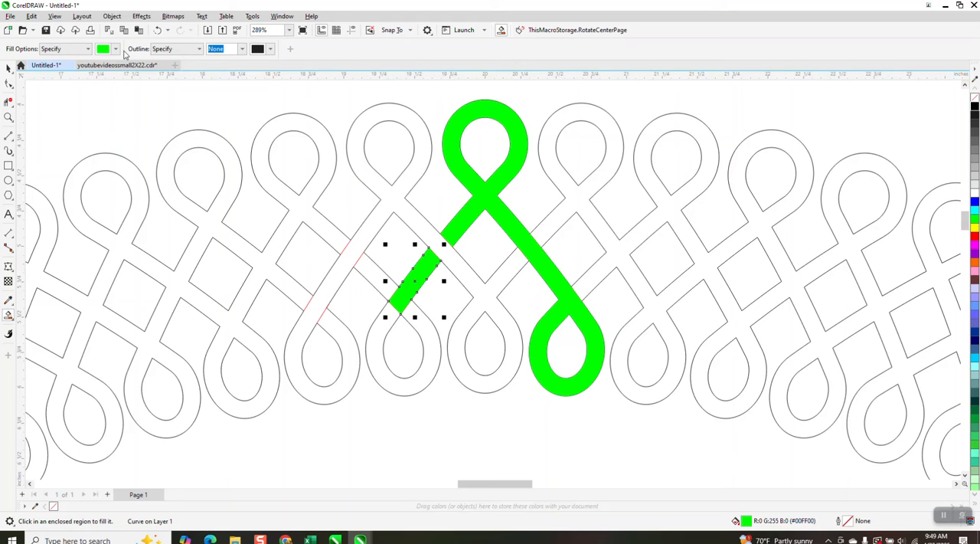
Set the Smart Fill colour to blue and fill the interlaced strand through the loop left of top centre.
{"action": "left_click", "coordinate": [115, 48]}
{"action": "left_click", "coordinate": [147, 113]}
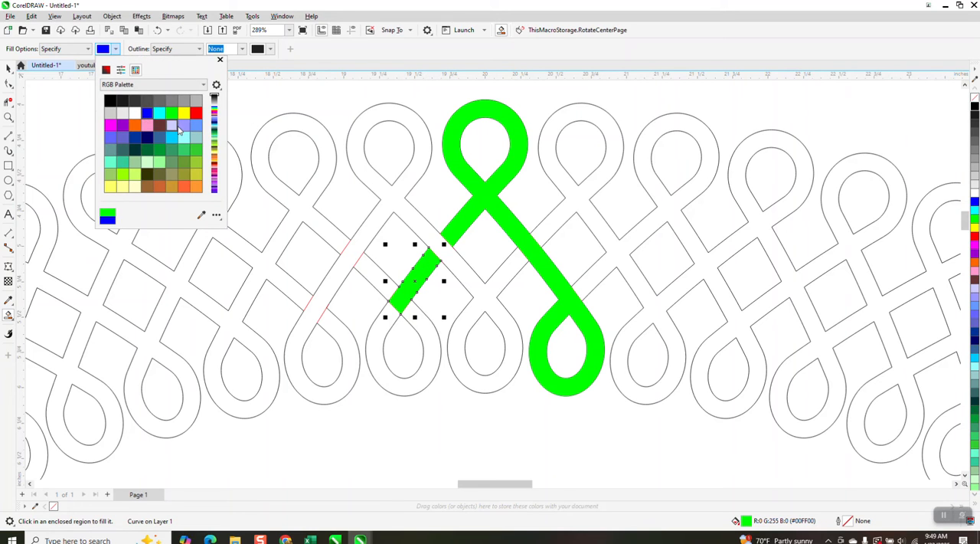
{"action": "left_click", "coordinate": [423, 155]}
{"action": "left_click", "coordinate": [422, 155]}
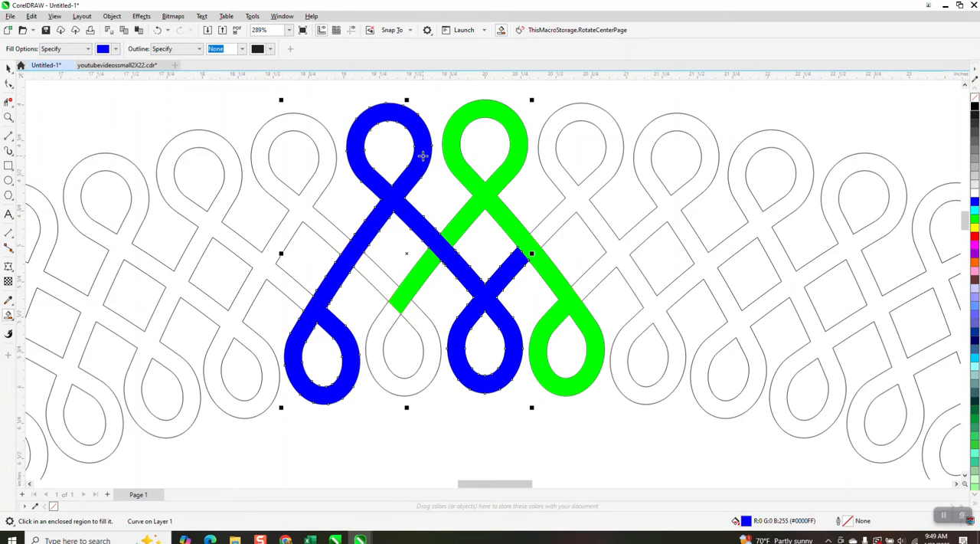
Select the black outlined ring and nudge it straight up in 6-inch steps, away from the coloured strands.
{"action": "left_click", "coordinate": [8, 68]}
{"action": "scroll", "coordinate": [379, 268], "scroll_direction": "down", "scroll_amount": 3}
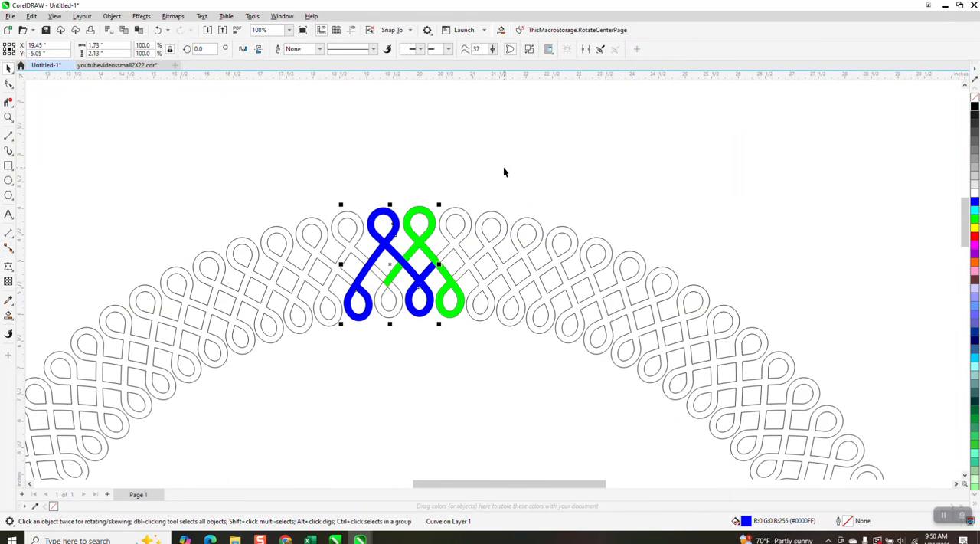
{"action": "left_click", "coordinate": [498, 215]}
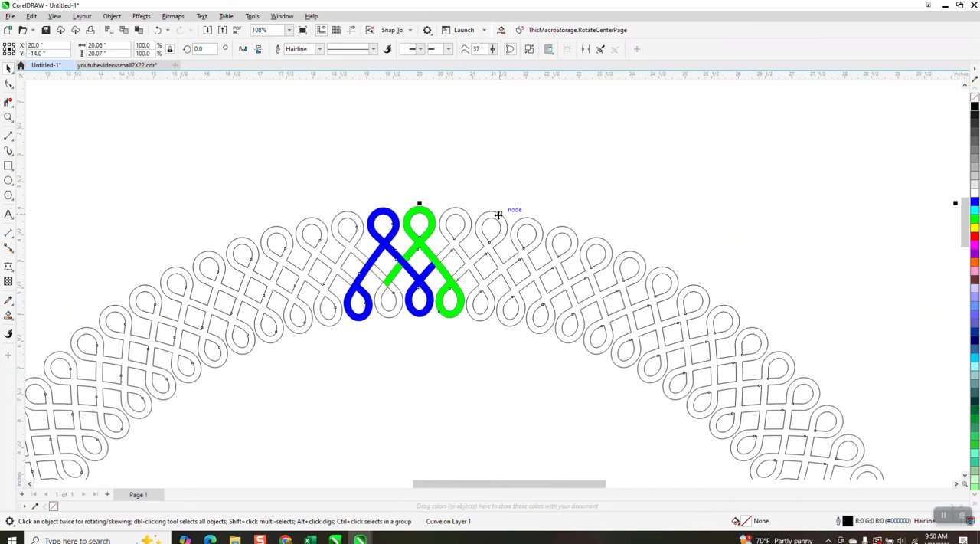
{"action": "left_click", "coordinate": [542, 168]}
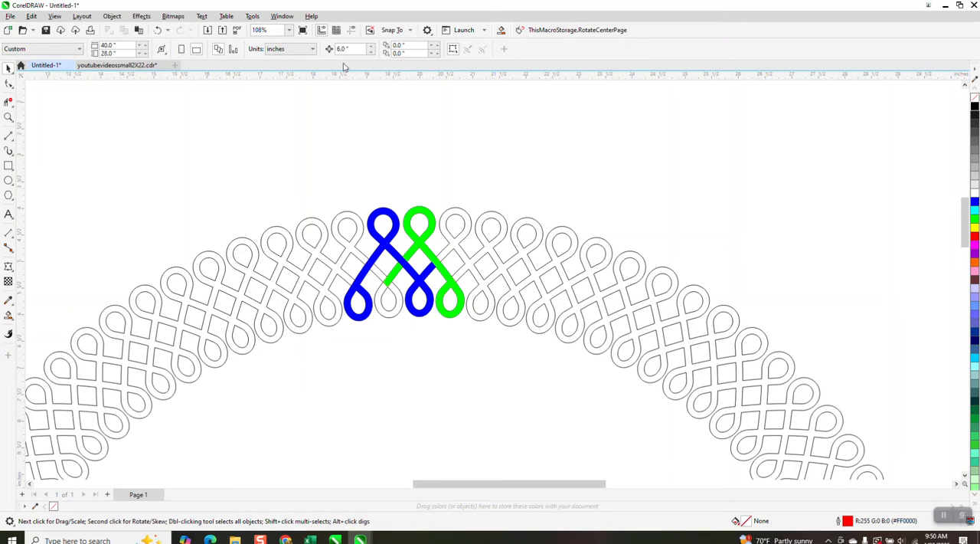
{"action": "left_click", "coordinate": [505, 227]}
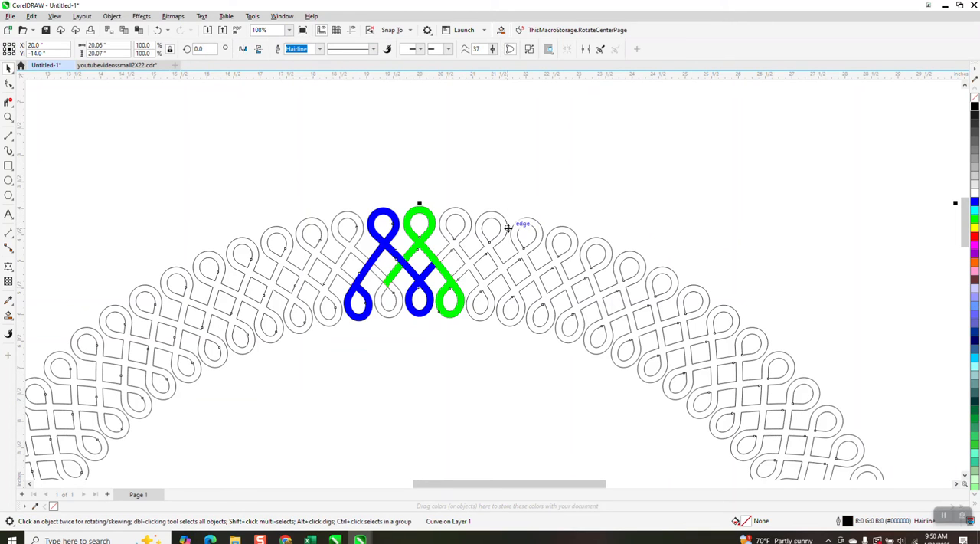
{"action": "key", "text": "Up"}
{"action": "key", "text": "Up"}
{"action": "key", "text": "Up"}
{"action": "key", "text": "Up"}
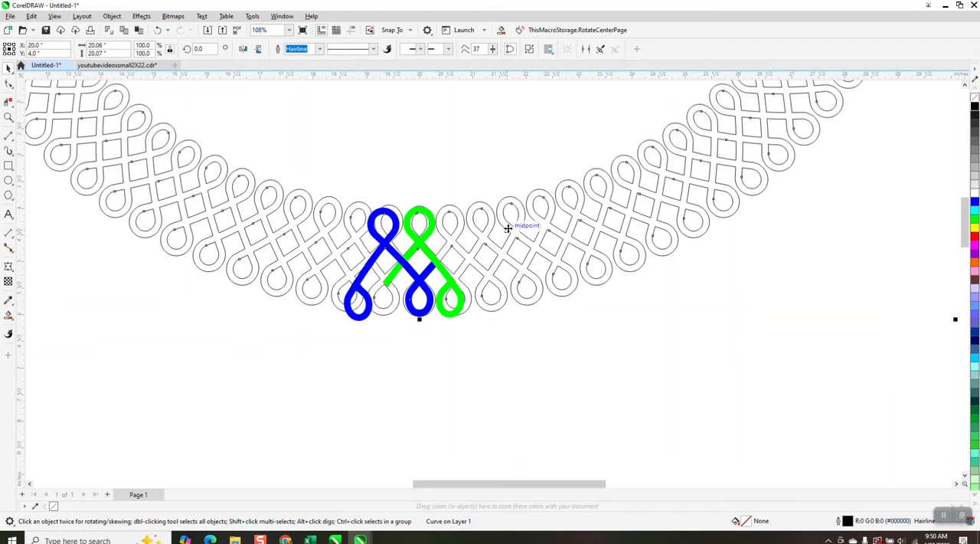
Select all the blue and green strand pieces with their helper lines and group them.
{"action": "left_click_drag", "start_coordinate": [568, 374], "coordinate": [569, 374]}
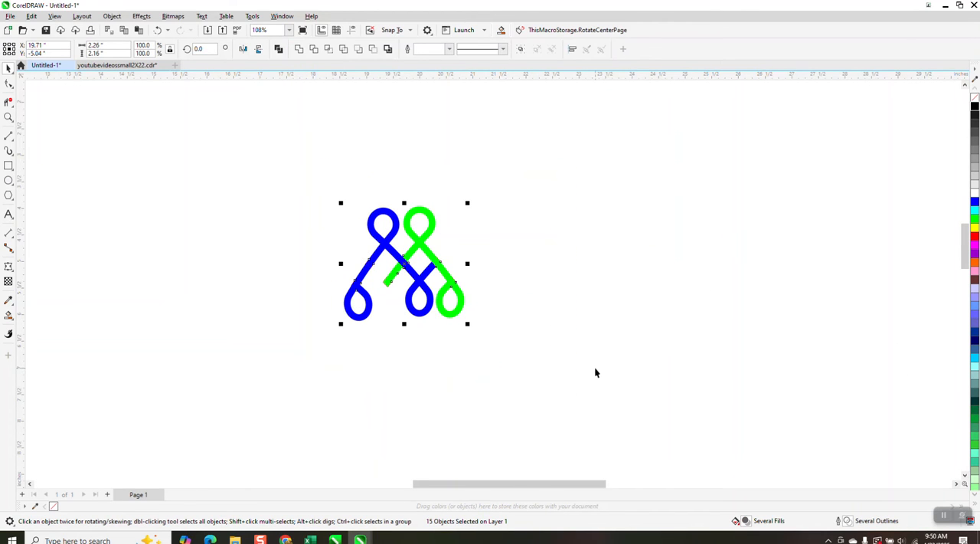
{"action": "key", "text": "ctrl+g"}
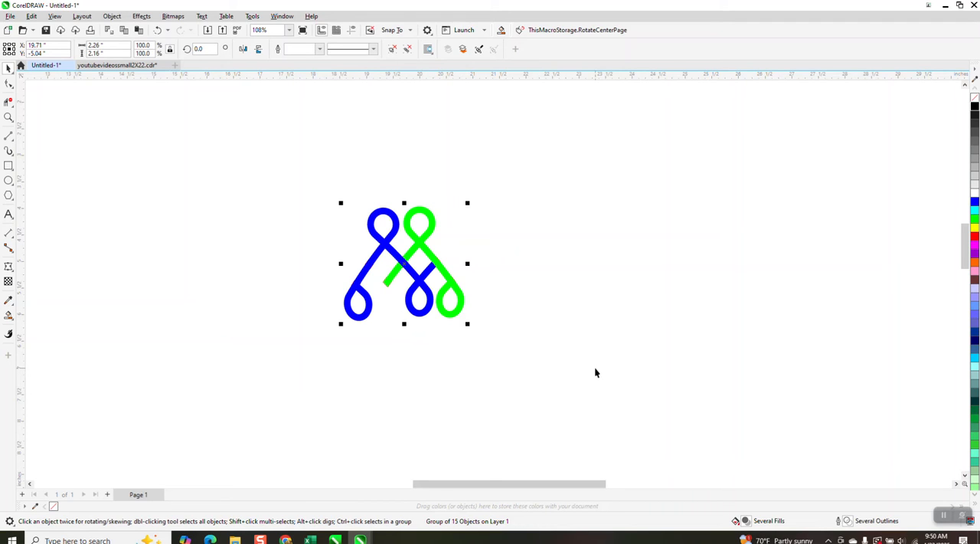
{"action": "scroll", "coordinate": [590, 339], "scroll_direction": "down", "scroll_amount": 1}
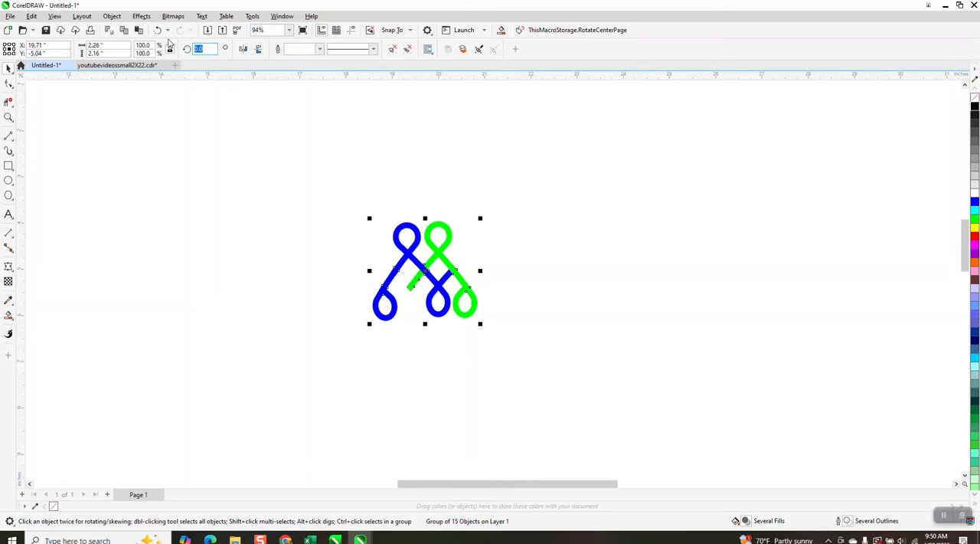
Create a duplicate of the grouped strand segment rotated 8 degrees, keeping the original in place.
{"action": "key", "text": "Return"}
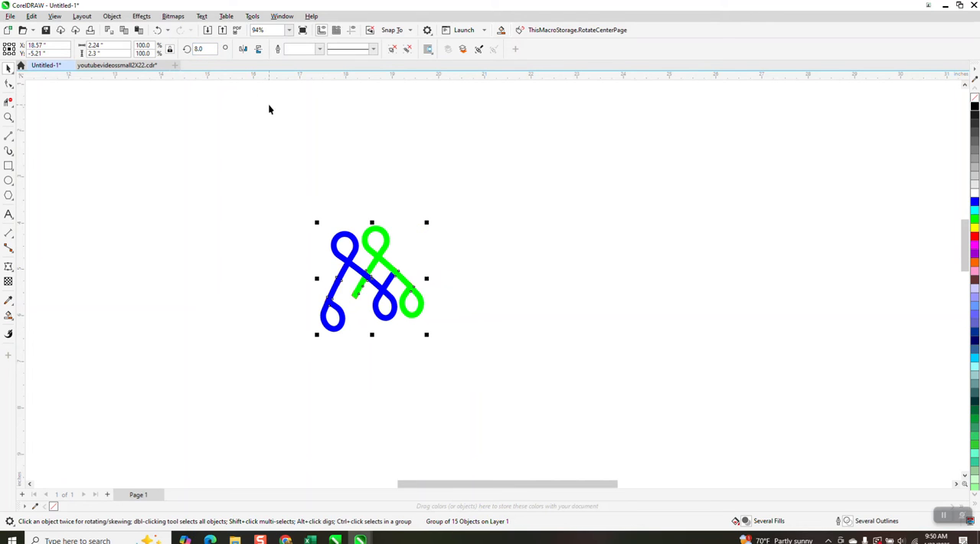
{"action": "left_click", "coordinate": [157, 30]}
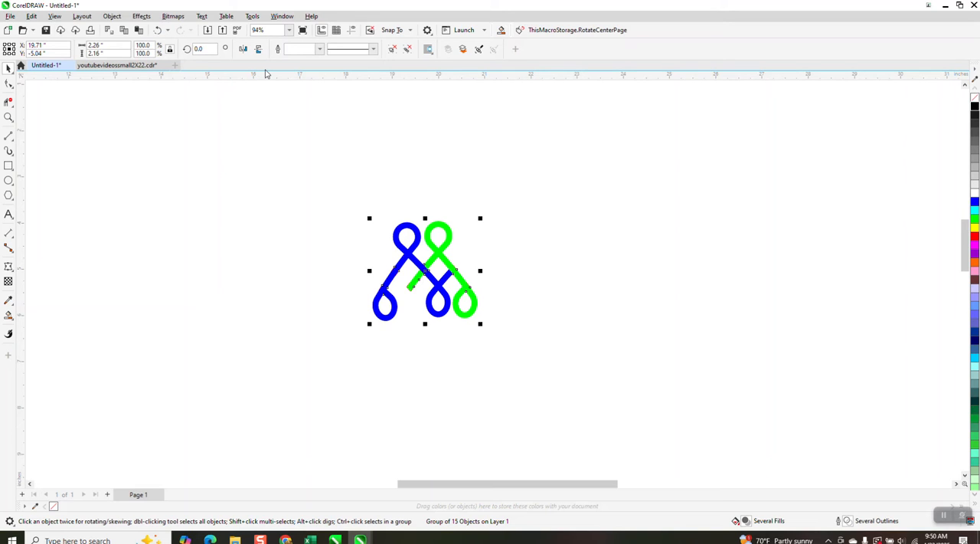
{"action": "double_click", "coordinate": [199, 49]}
{"action": "key", "text": "Return"}
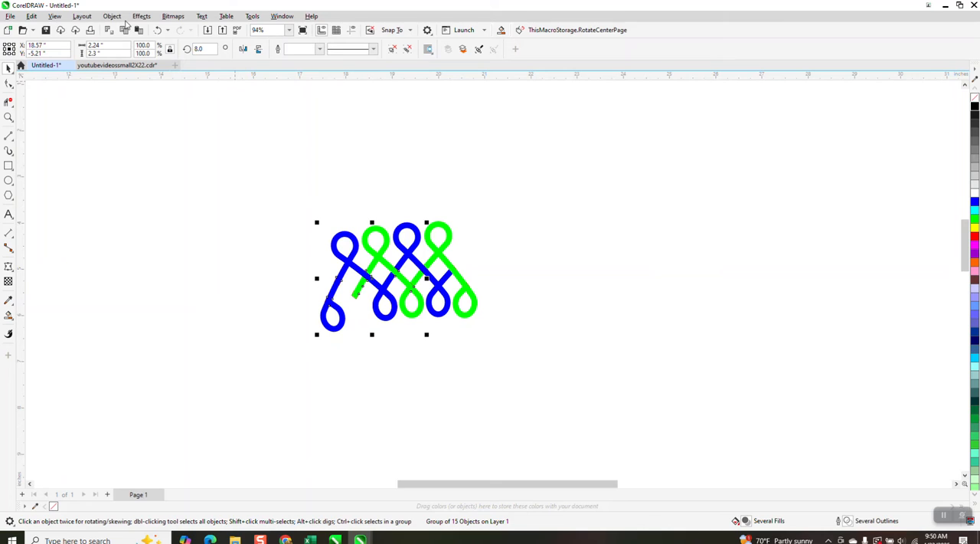
Repeat the 8-degree rotated duplication until the copies close the full circular border.
{"action": "key", "text": "ctrl+r"}
{"action": "key", "text": "ctrl+r"}
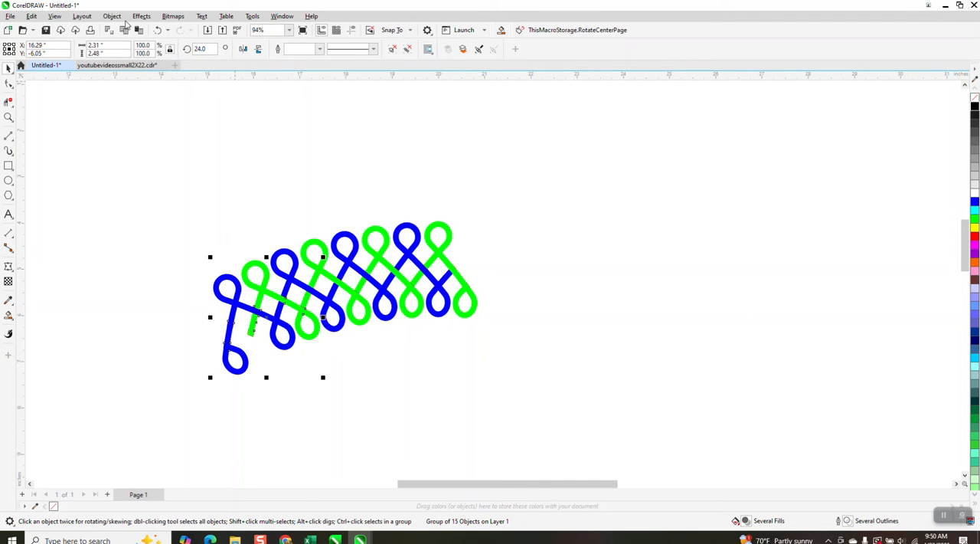
{"action": "key", "text": "ctrl+r"}
{"action": "key", "text": "ctrl+r"}
{"action": "key", "text": "ctrl+r"}
{"action": "key", "text": "ctrl+r"}
{"action": "key", "text": "ctrl+r"}
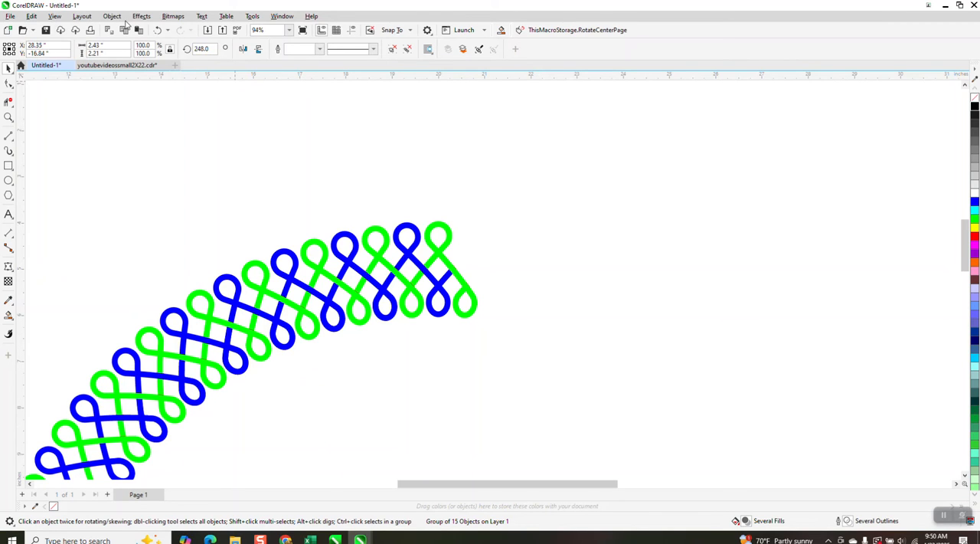
{"action": "key", "text": "ctrl+r"}
{"action": "key", "text": "ctrl+r"}
{"action": "key", "text": "ctrl+r"}
{"action": "key", "text": "ctrl+r"}
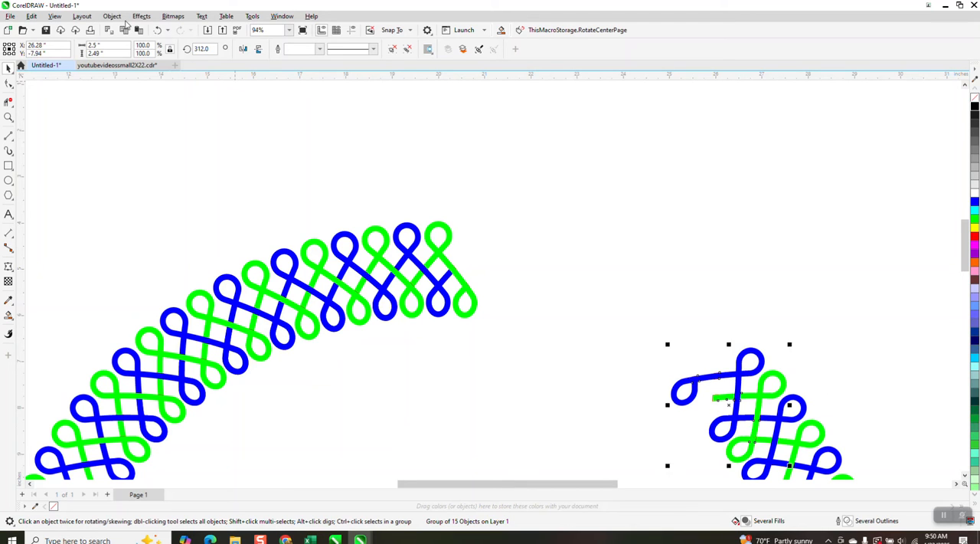
{"action": "key", "text": "ctrl+r"}
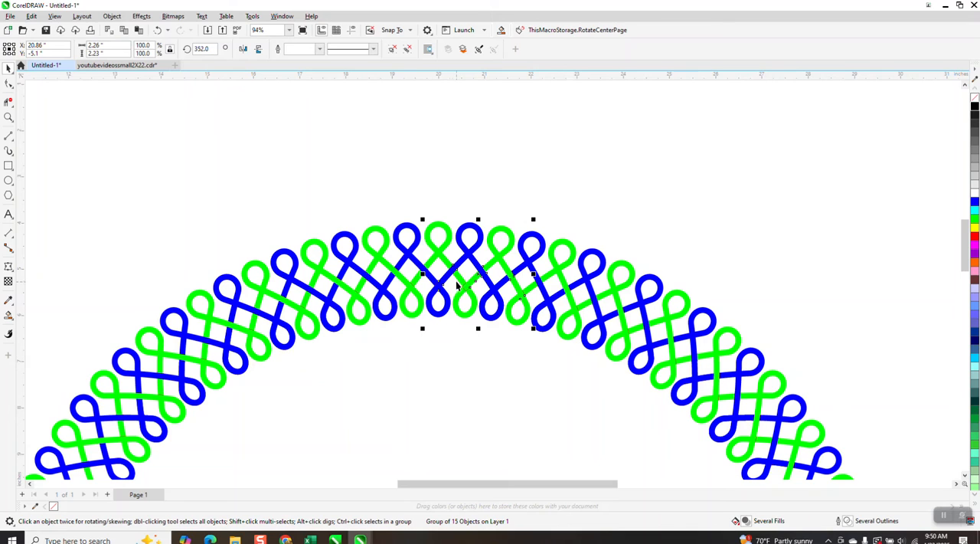
Inspect the weave crossings near the top of the ring, and ungroup the last rotated segment just right of top centre.
{"action": "left_click", "coordinate": [9, 116]}
{"action": "left_click", "coordinate": [418, 335]}
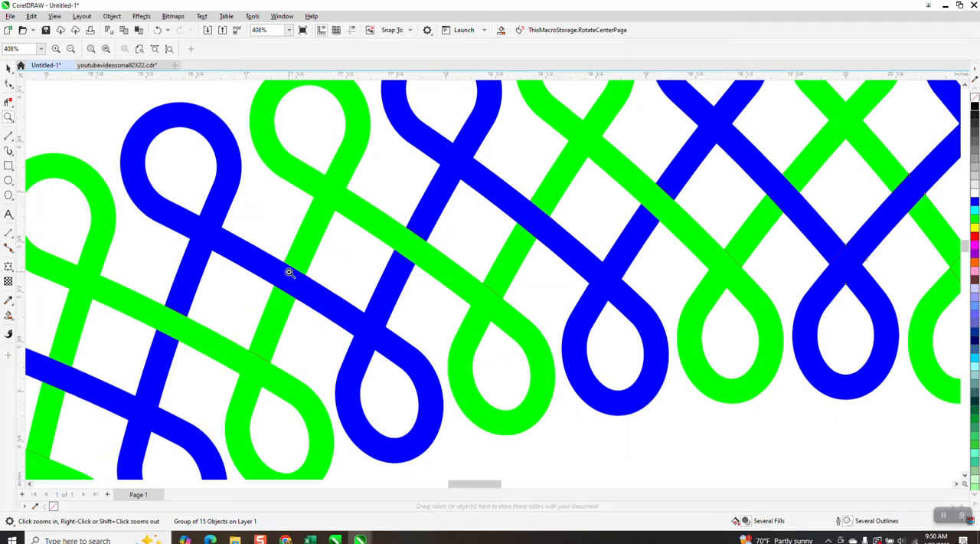
{"action": "scroll", "coordinate": [289, 273], "scroll_direction": "down", "scroll_amount": 3}
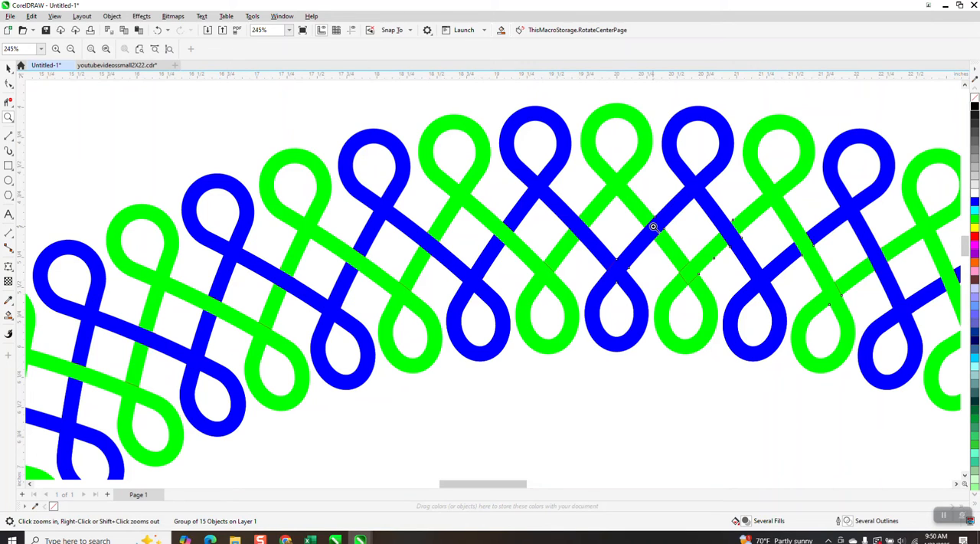
{"action": "left_click", "coordinate": [9, 68]}
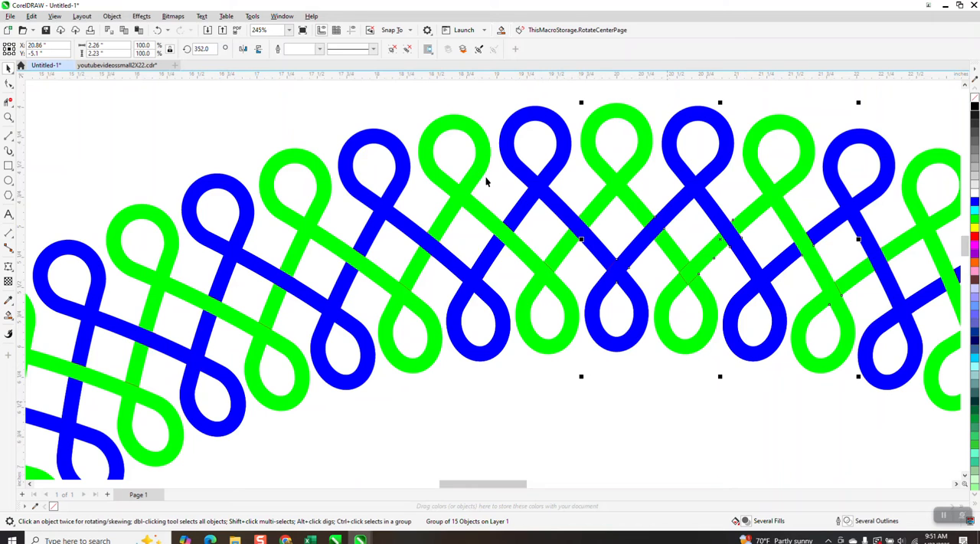
{"action": "left_click", "coordinate": [111, 16]}
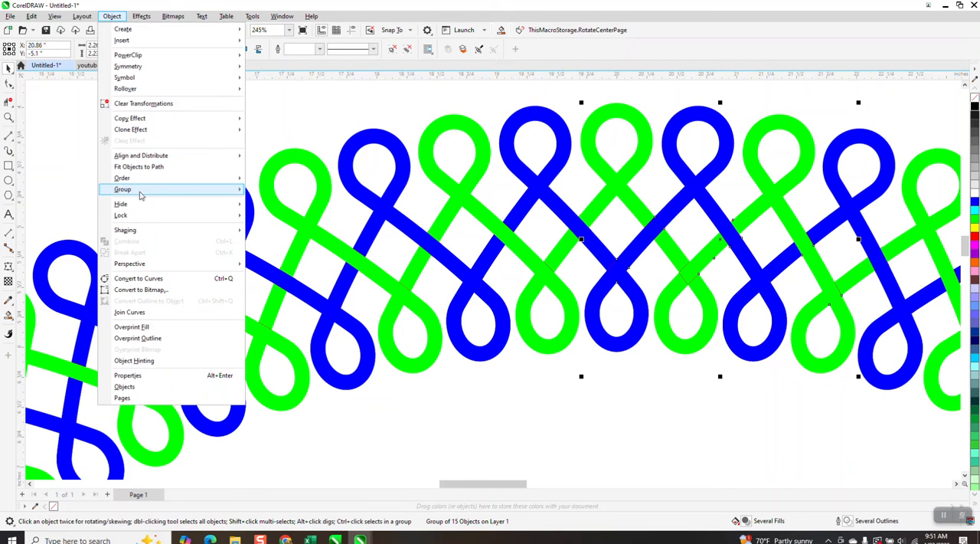
{"action": "mouse_move", "coordinate": [140, 196]}
{"action": "left_click", "coordinate": [276, 214]}
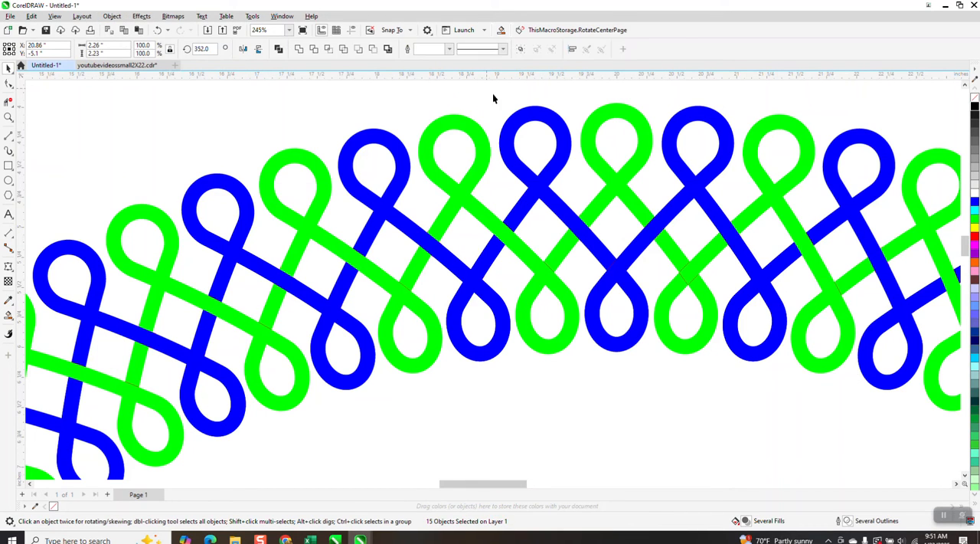
{"action": "left_click", "coordinate": [492, 98]}
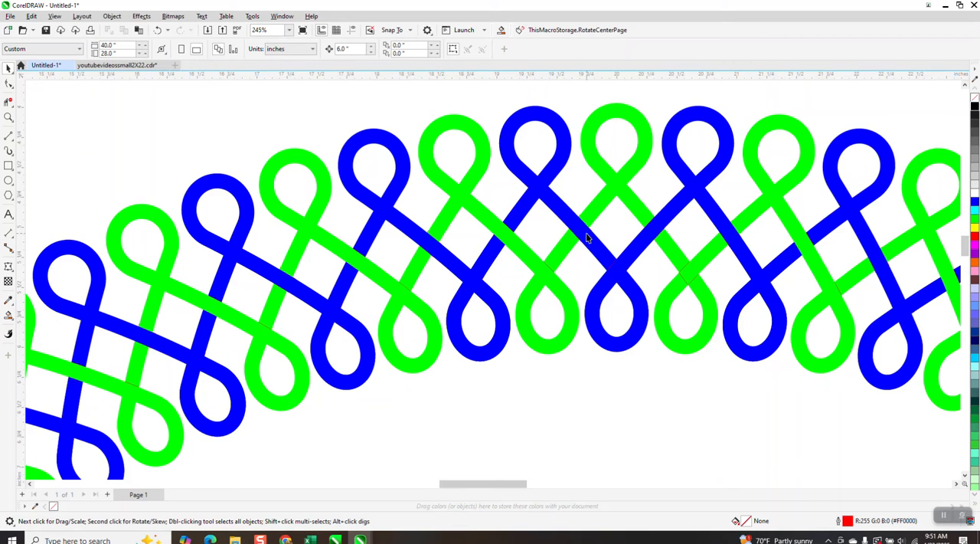
Remove the blue fill from the strand right of the top centre loop and give it a black outline.
{"action": "left_click", "coordinate": [655, 230]}
{"action": "left_click", "coordinate": [974, 105]}
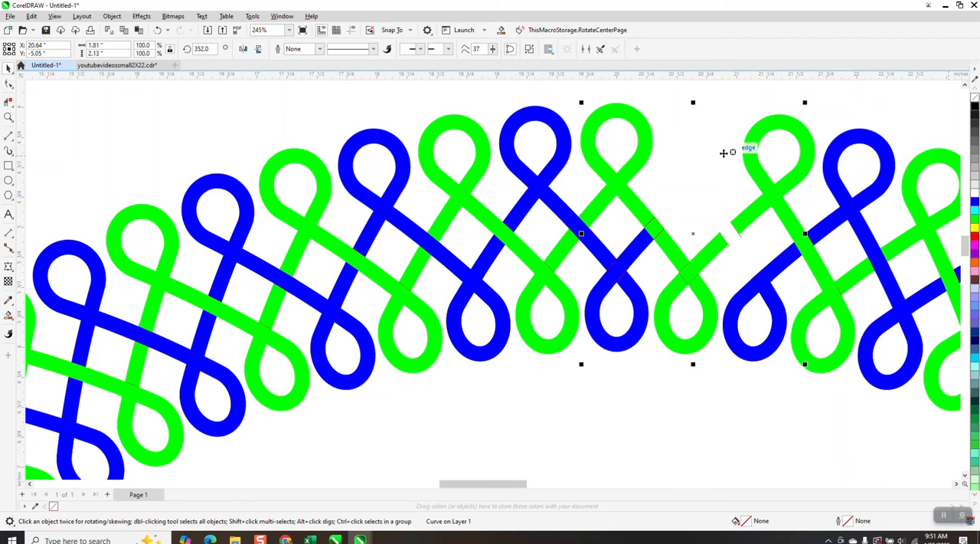
{"action": "right_click", "coordinate": [974, 107]}
Ungroup the segment containing the top centre green loop and change that strand to no fill with a black outline.
{"action": "left_click", "coordinate": [651, 141]}
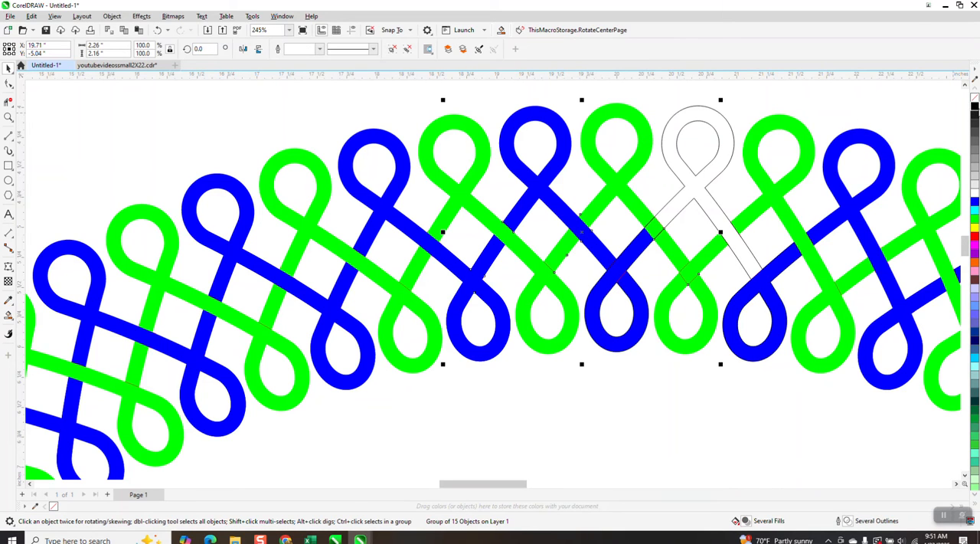
{"action": "left_click", "coordinate": [111, 16]}
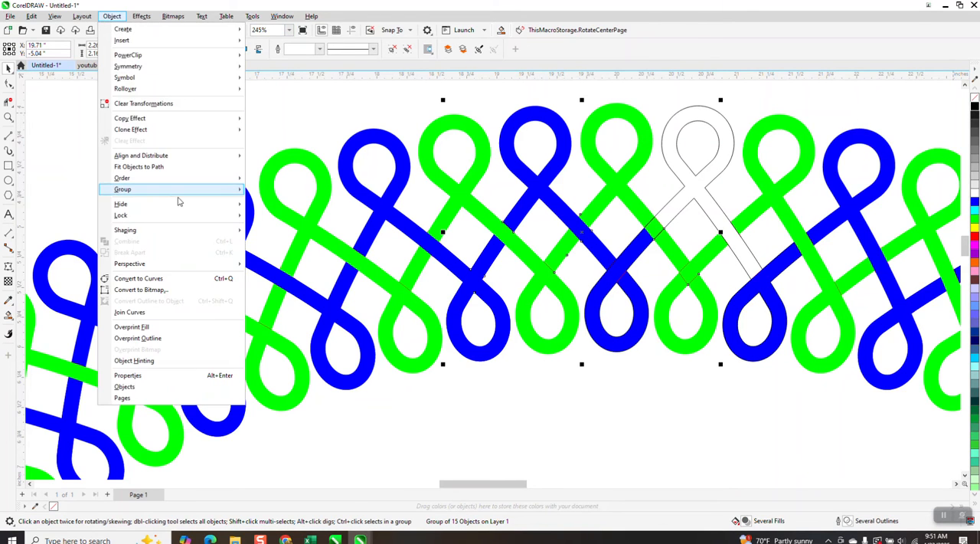
{"action": "left_click", "coordinate": [269, 215]}
{"action": "left_click", "coordinate": [653, 111]}
{"action": "left_click", "coordinate": [642, 121]}
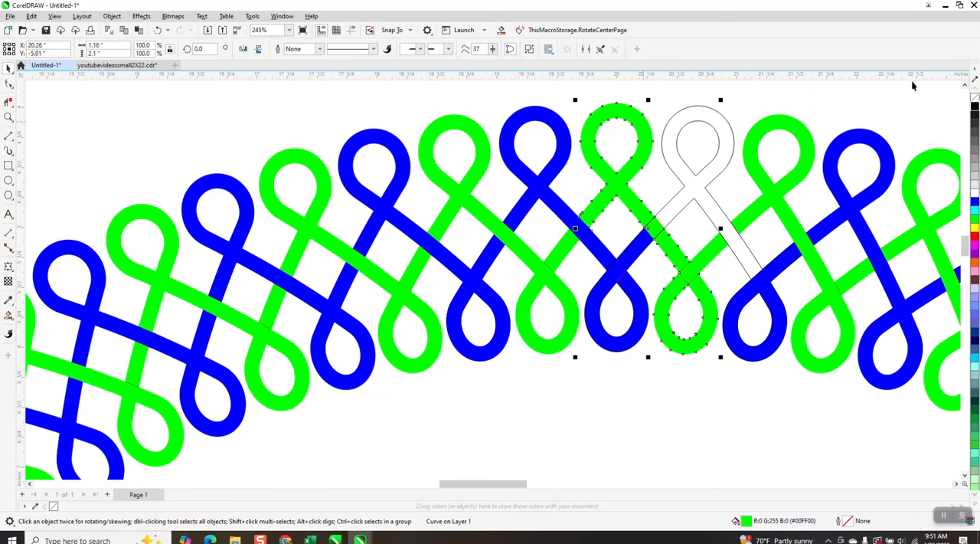
{"action": "left_click", "coordinate": [975, 97]}
{"action": "right_click", "coordinate": [975, 105]}
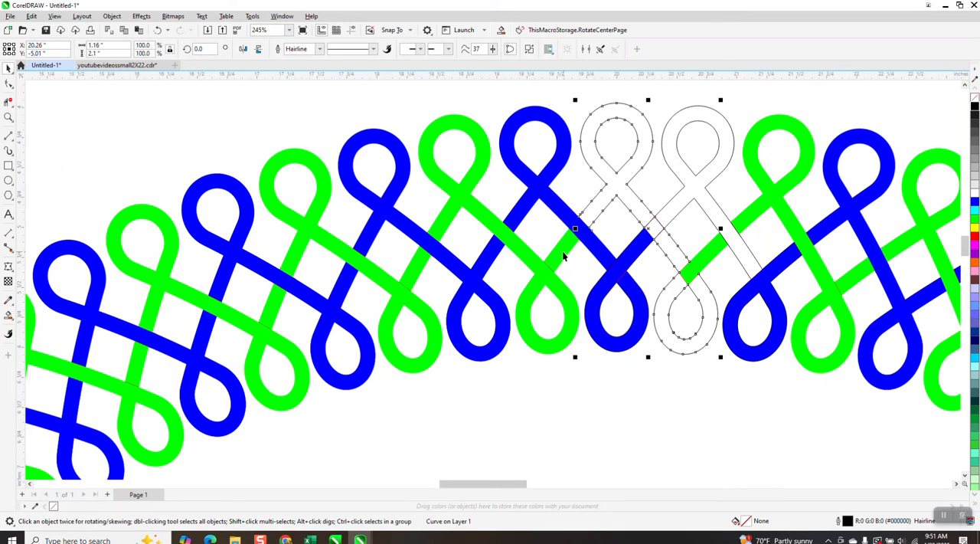
Set the Smart Fill colour to green and fill the outlined strand through the top centre loop.
{"action": "left_click", "coordinate": [9, 102]}
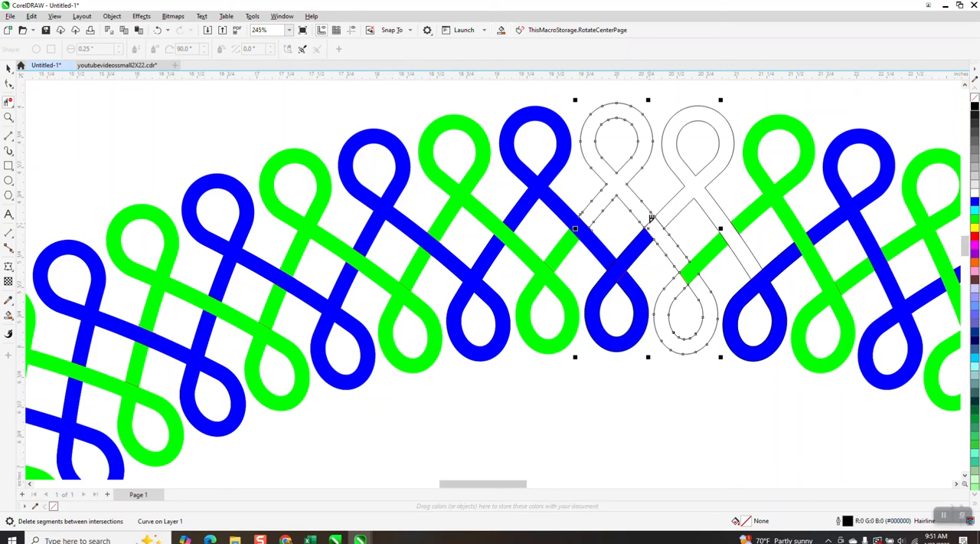
{"action": "left_click", "coordinate": [8, 314]}
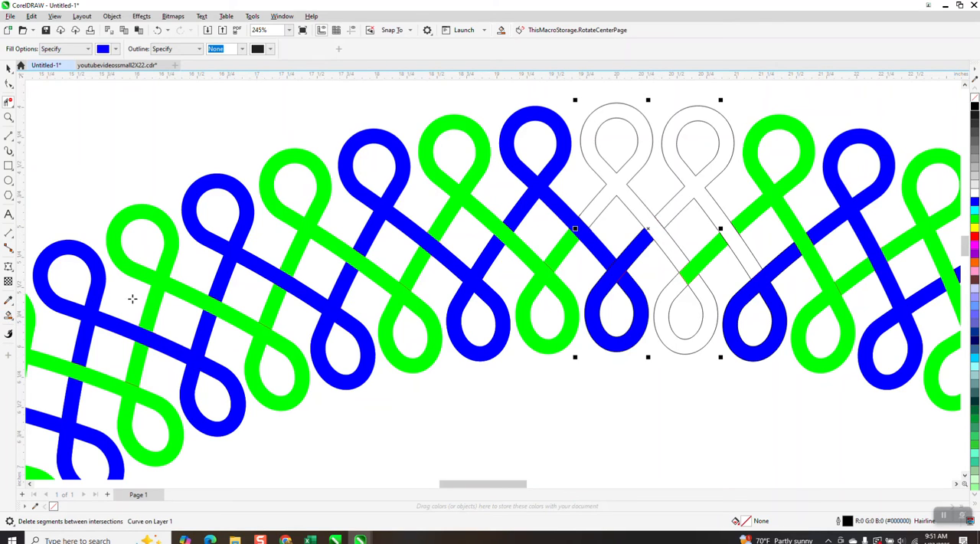
{"action": "left_click", "coordinate": [115, 48]}
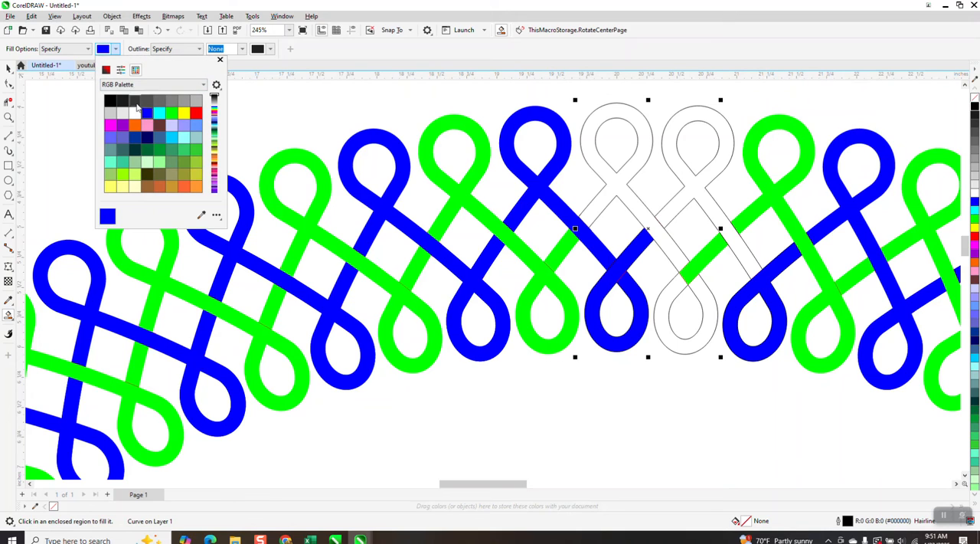
{"action": "left_click", "coordinate": [173, 116]}
{"action": "left_click", "coordinate": [600, 158]}
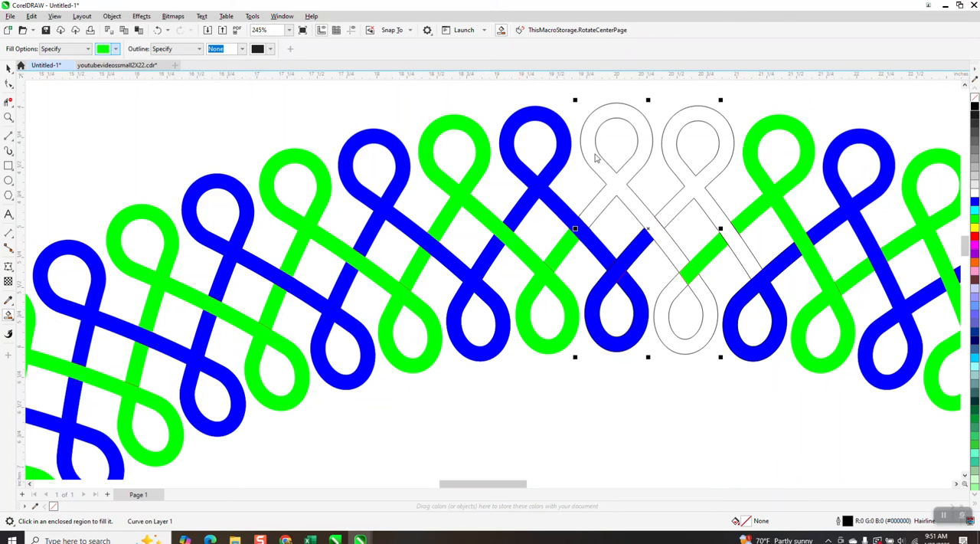
{"action": "left_click", "coordinate": [595, 154]}
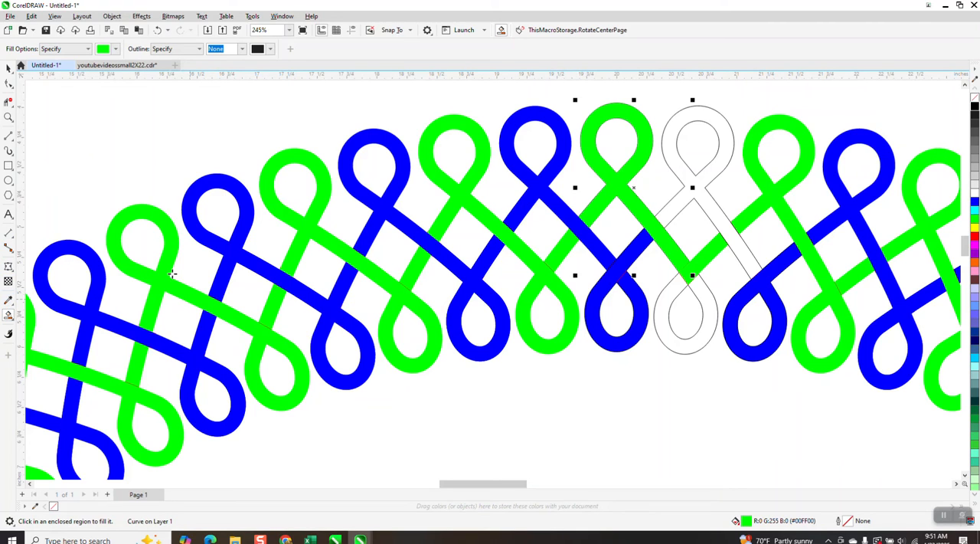
Set the Smart Fill colour to blue and fill the outlined strand through the loop right of top centre.
{"action": "left_click", "coordinate": [115, 49]}
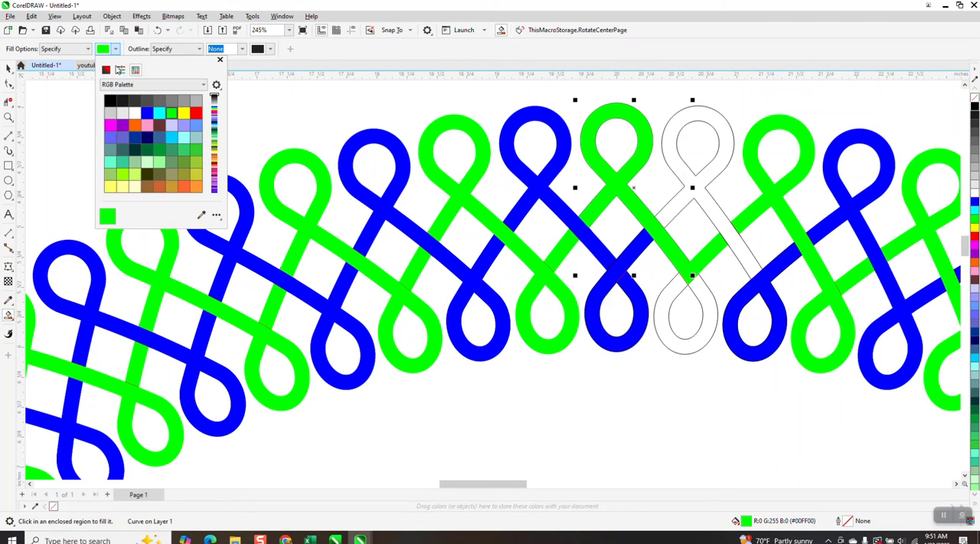
{"action": "left_click", "coordinate": [147, 113]}
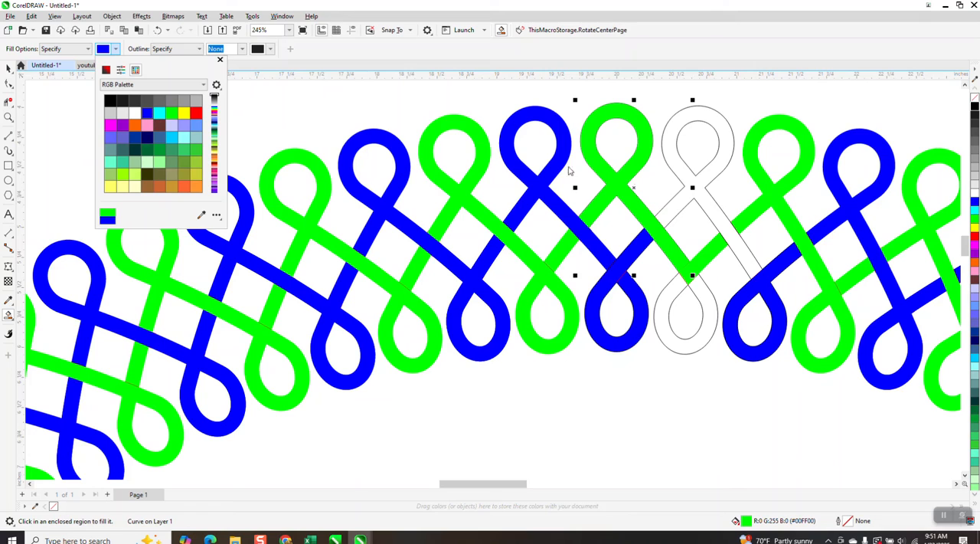
{"action": "left_click", "coordinate": [688, 176]}
{"action": "left_click", "coordinate": [689, 177]}
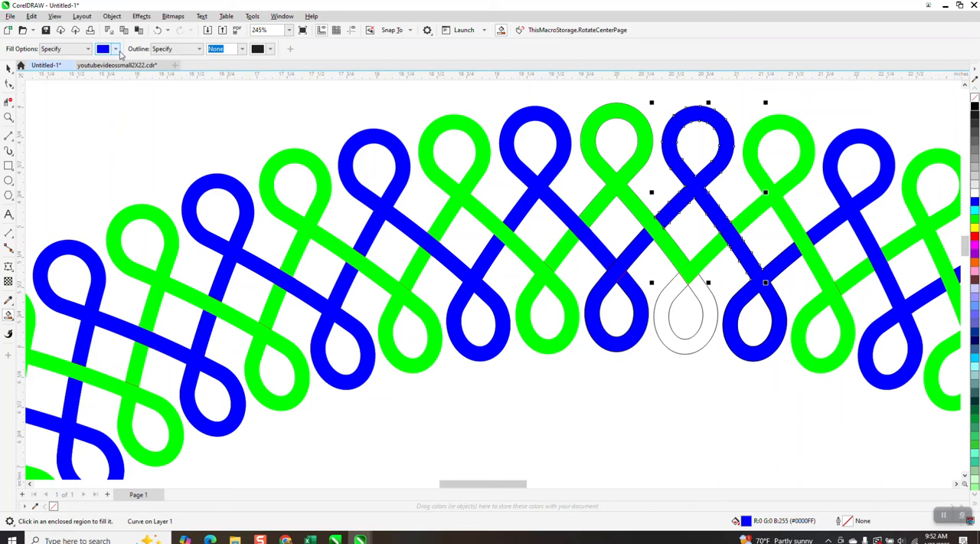
{"action": "left_click", "coordinate": [116, 49]}
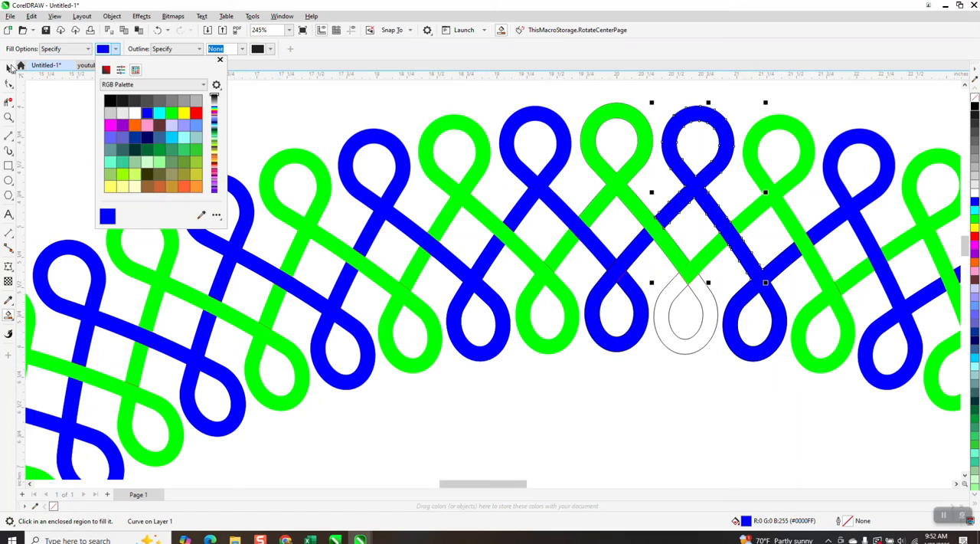
{"action": "left_click", "coordinate": [10, 69]}
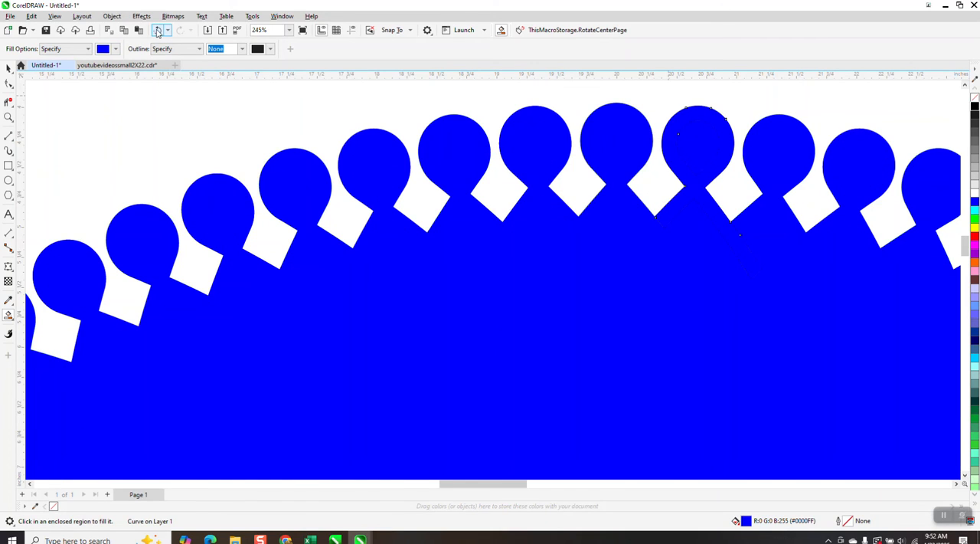
{"action": "left_click", "coordinate": [158, 31]}
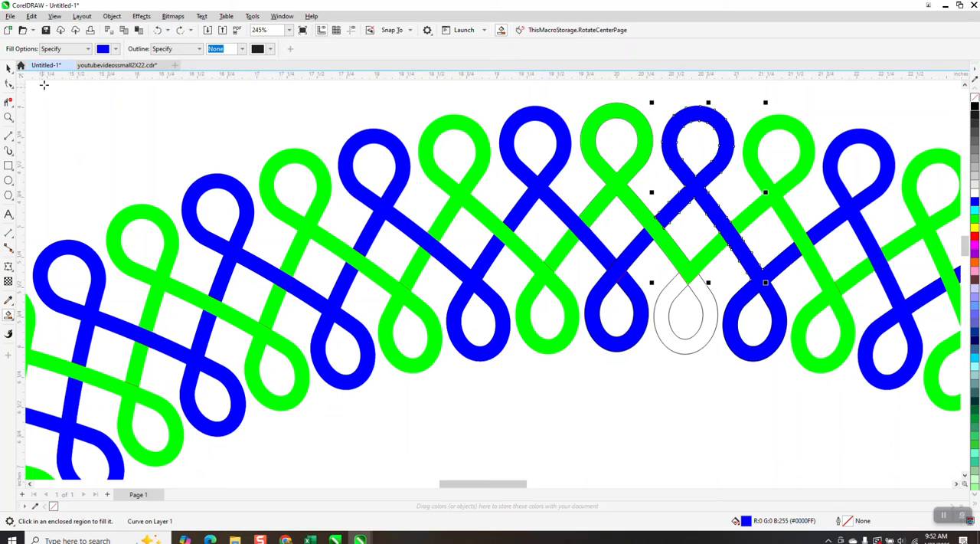
Select the green Smart Fill shape at the top centre loop and remove its fill.
{"action": "left_click", "coordinate": [8, 67]}
{"action": "left_click", "coordinate": [643, 122]}
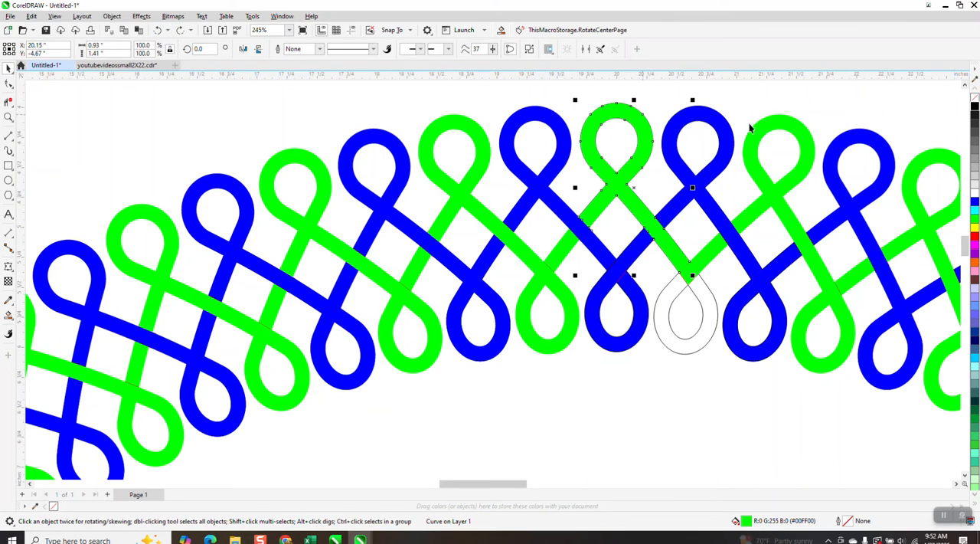
{"action": "left_click", "coordinate": [975, 100]}
{"action": "left_click", "coordinate": [811, 146]}
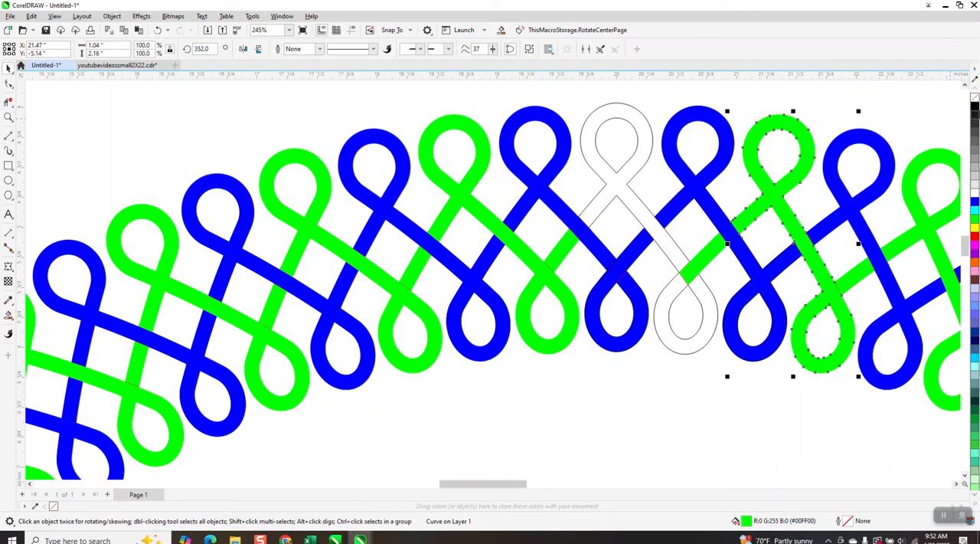
{"action": "left_click", "coordinate": [975, 100]}
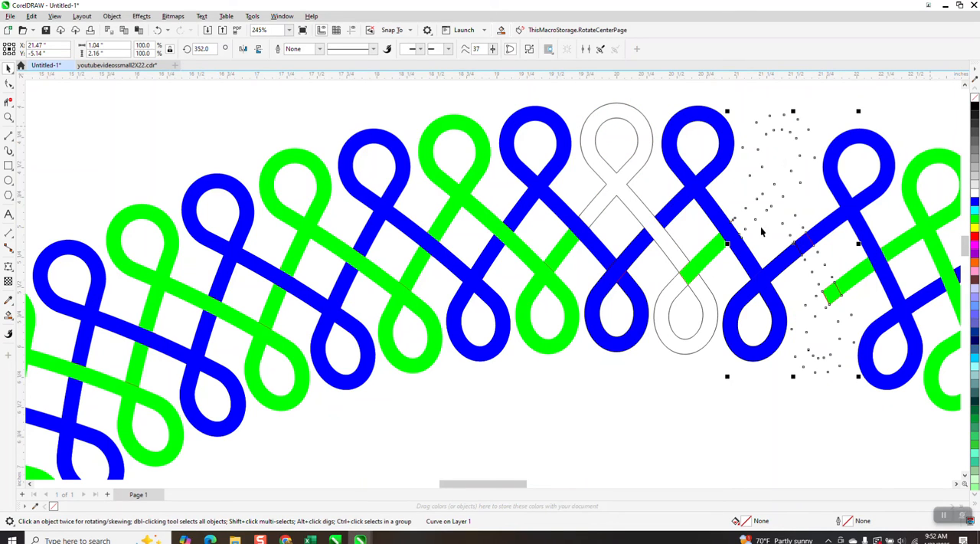
{"action": "left_click", "coordinate": [157, 29]}
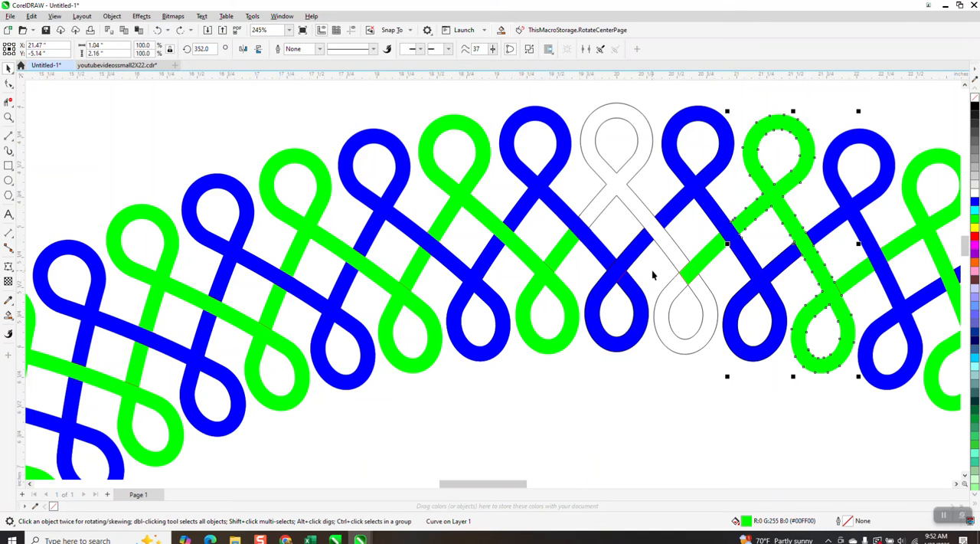
Change the short green connecting piece above the unfilled lower loop to no fill with a black outline.
{"action": "left_click", "coordinate": [693, 267]}
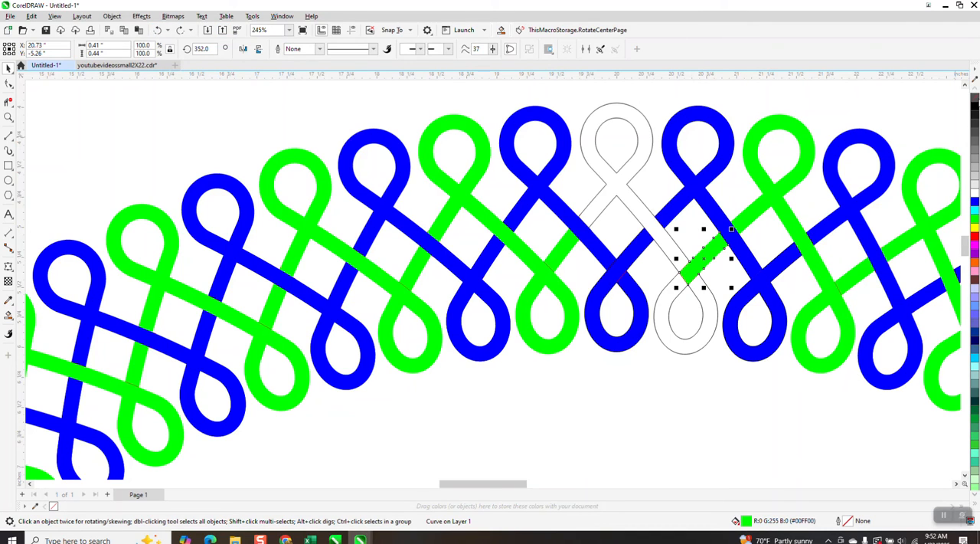
{"action": "left_click", "coordinate": [975, 99]}
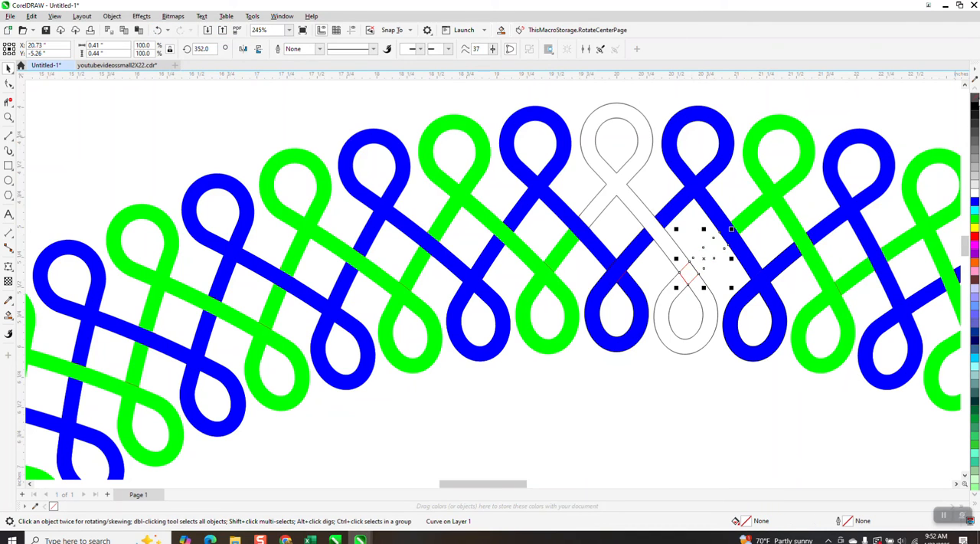
{"action": "right_click", "coordinate": [975, 108]}
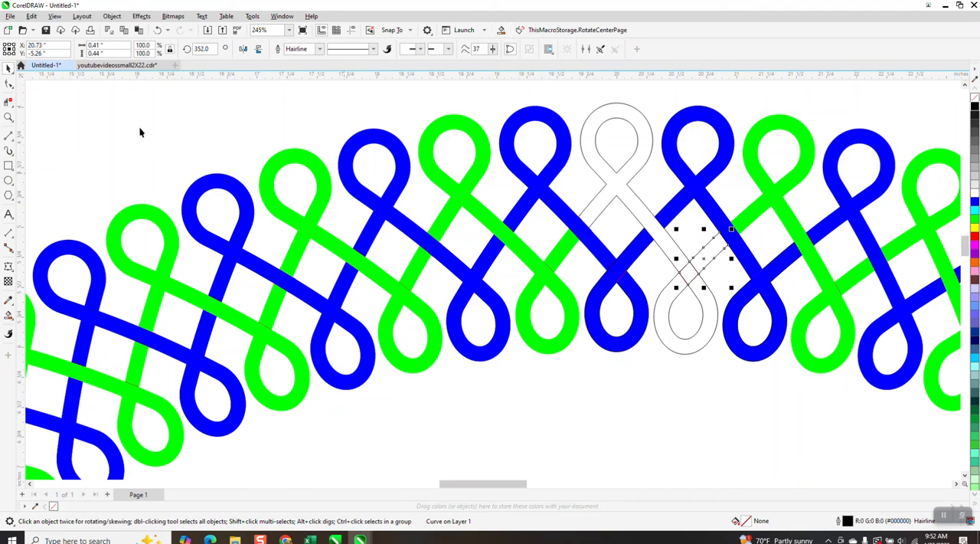
Delete the connecting piece's overlapping segment inside the unfilled strand using Virtual Segment Delete.
{"action": "left_click", "coordinate": [7, 102]}
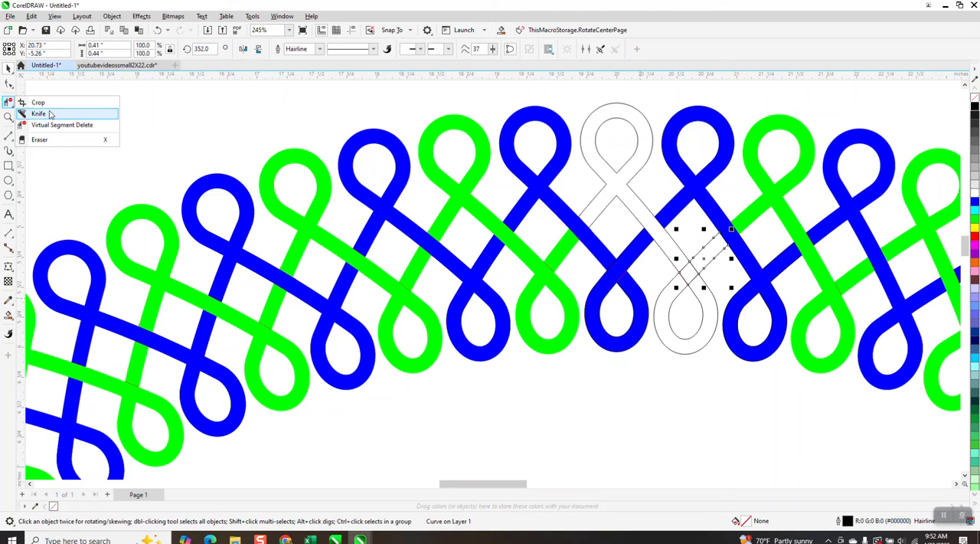
{"action": "left_click", "coordinate": [57, 124]}
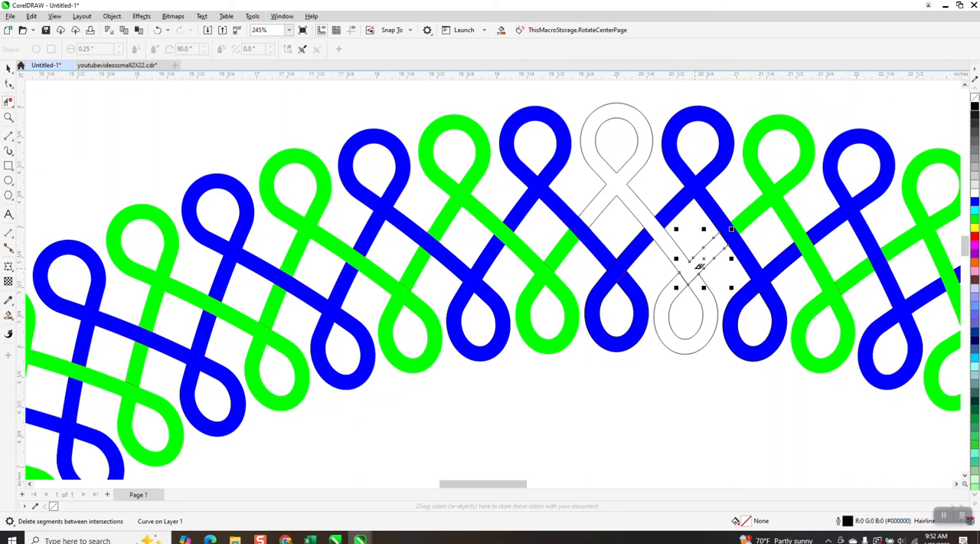
{"action": "left_click", "coordinate": [684, 274]}
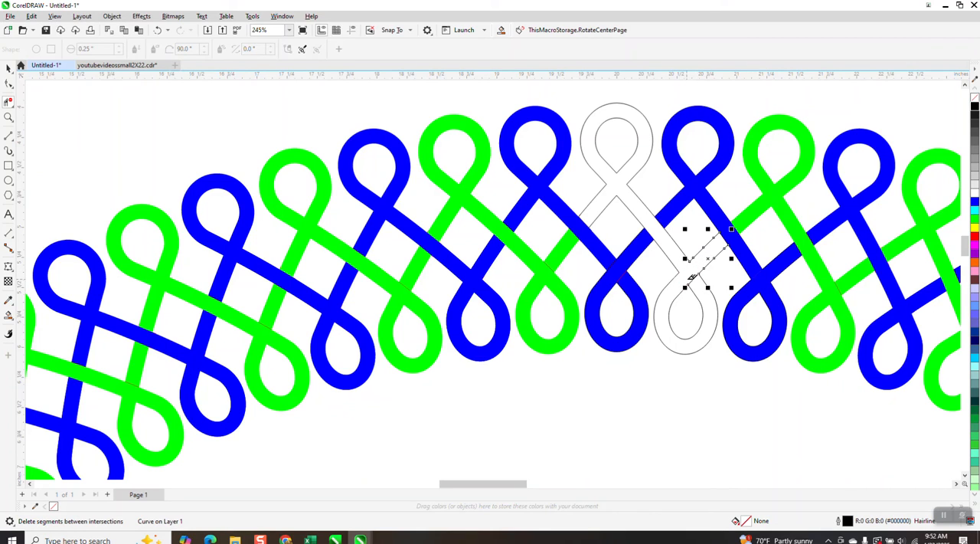
Set the Smart Fill colour to green and fill the outlined top centre strand together with its connecting piece.
{"action": "left_click", "coordinate": [8, 314]}
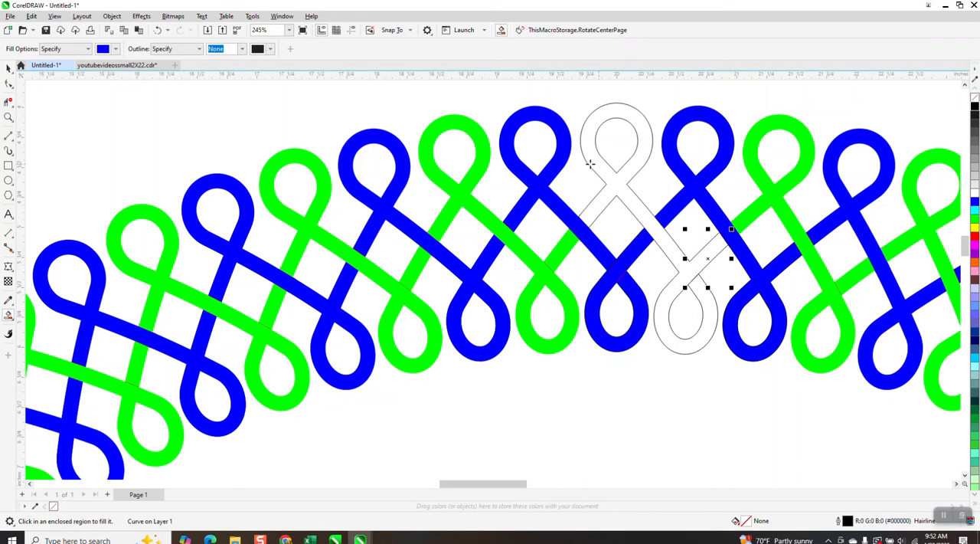
{"action": "left_click", "coordinate": [115, 48]}
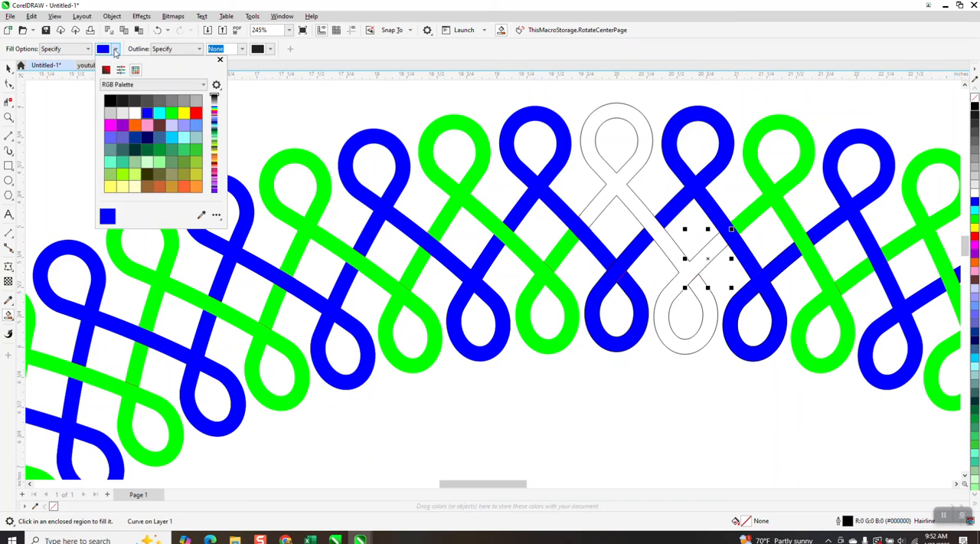
{"action": "left_click", "coordinate": [171, 113]}
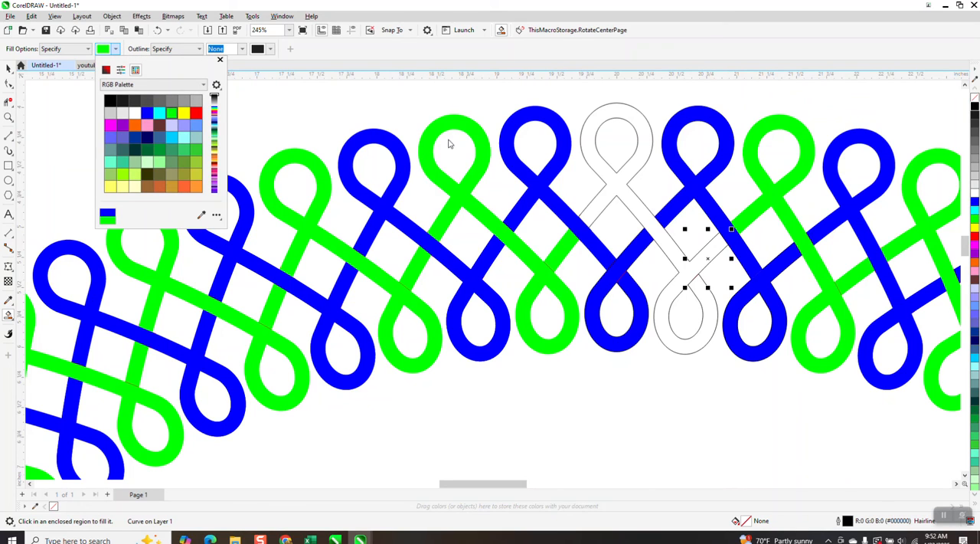
{"action": "left_click", "coordinate": [584, 134]}
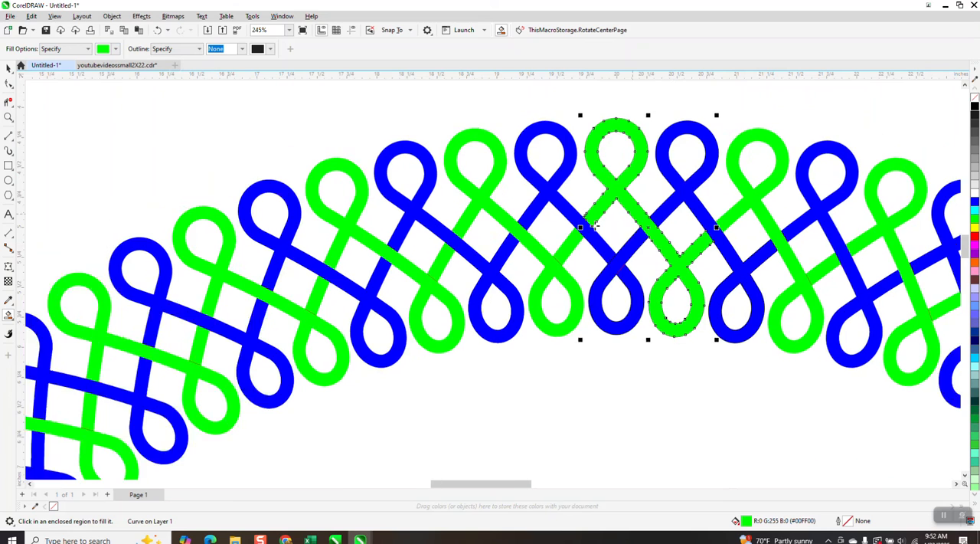
Select all pieces of the blue and green woven ring and group them.
{"action": "scroll", "coordinate": [590, 226], "scroll_direction": "down", "scroll_amount": 2}
{"action": "scroll", "coordinate": [624, 226], "scroll_direction": "down", "scroll_amount": 2}
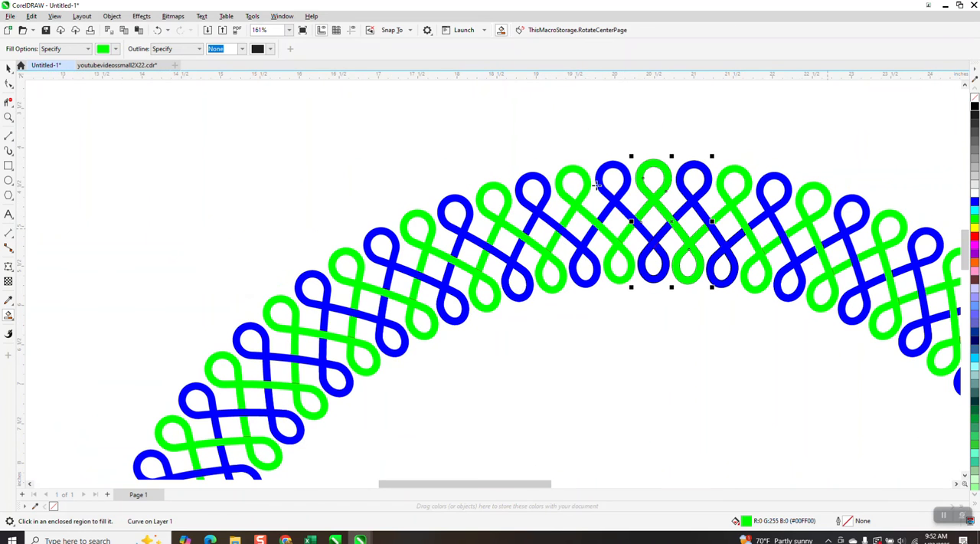
{"action": "left_click", "coordinate": [9, 116]}
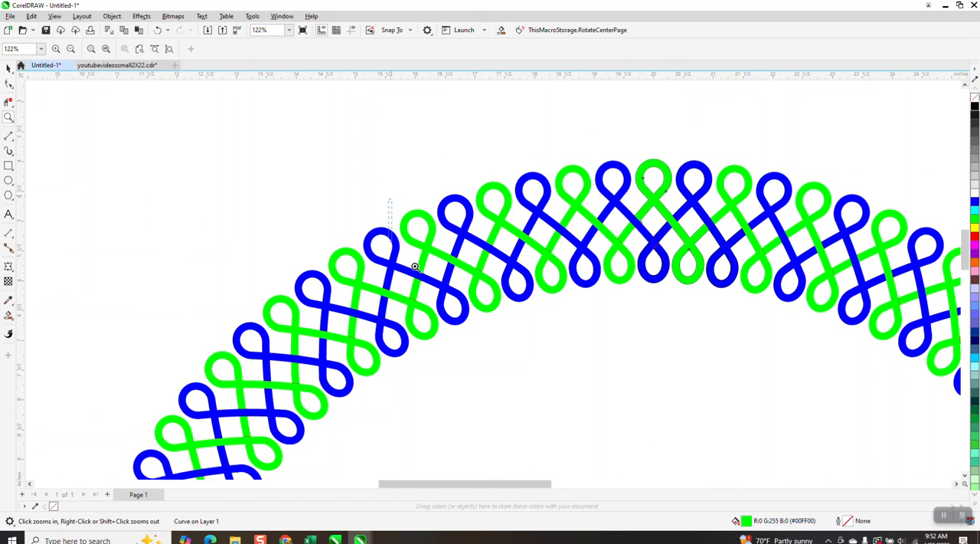
{"action": "left_click", "coordinate": [482, 282]}
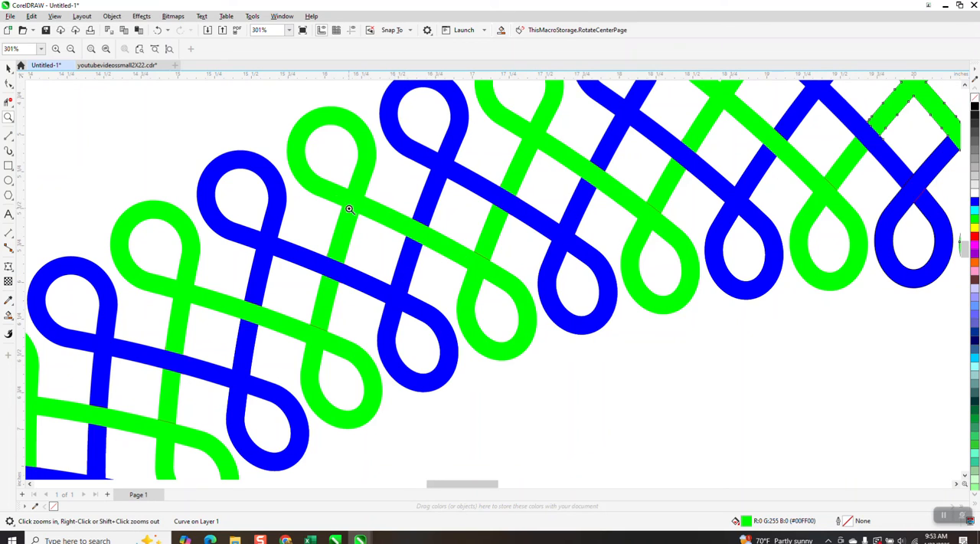
{"action": "scroll", "coordinate": [396, 197], "scroll_direction": "down", "scroll_amount": 6}
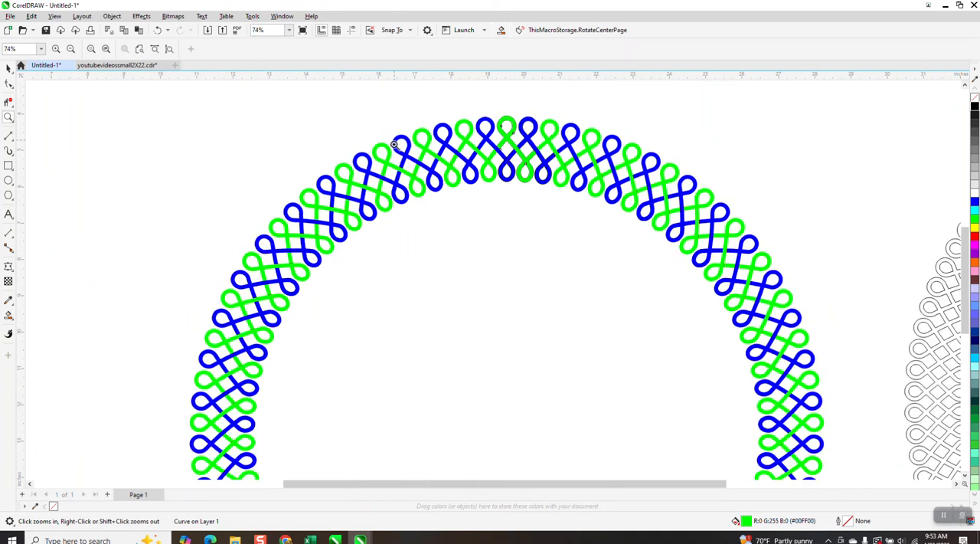
{"action": "left_click", "coordinate": [10, 66]}
{"action": "scroll", "coordinate": [247, 92], "scroll_direction": "down", "scroll_amount": 2}
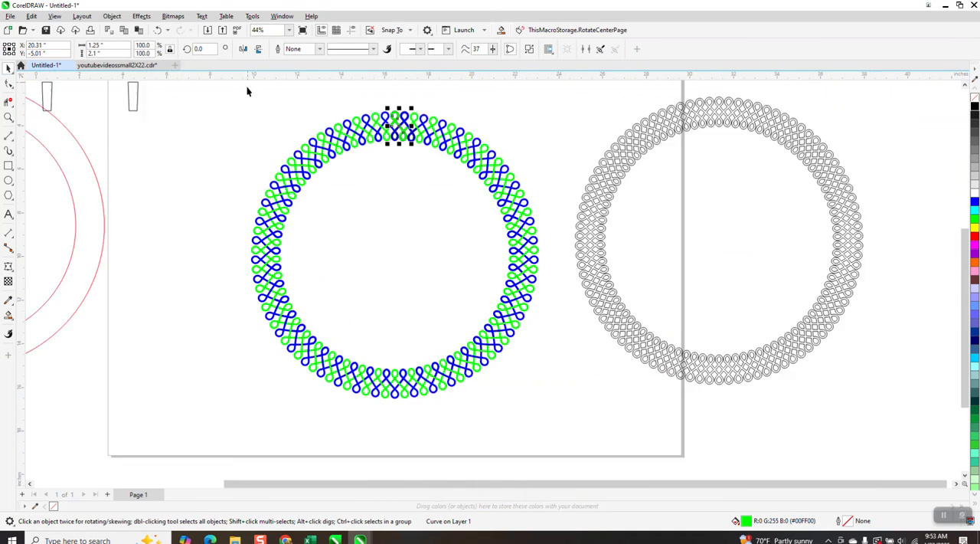
{"action": "left_click_drag", "start_coordinate": [458, 308], "coordinate": [496, 334]}
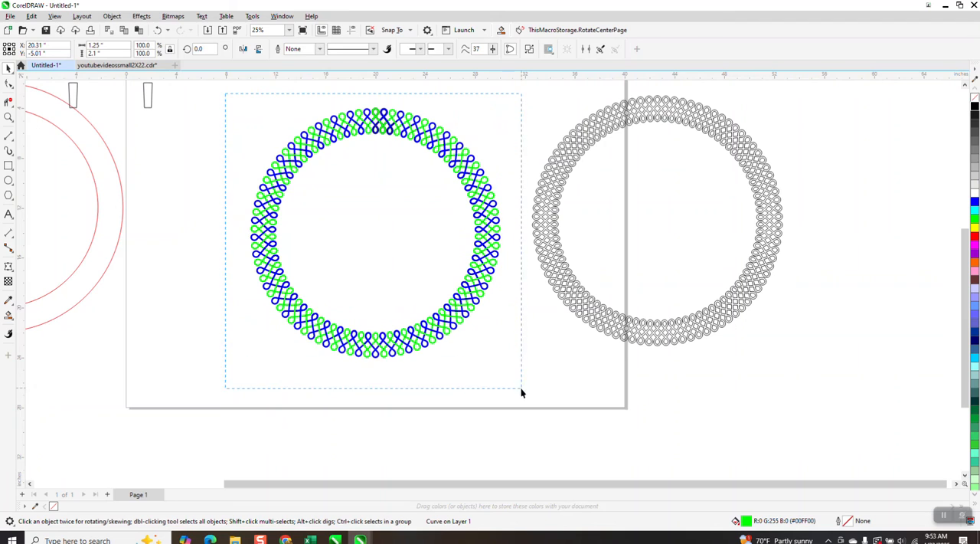
{"action": "left_click_drag", "start_coordinate": [521, 392], "coordinate": [523, 392]}
{"action": "key", "text": "ctrl+g"}
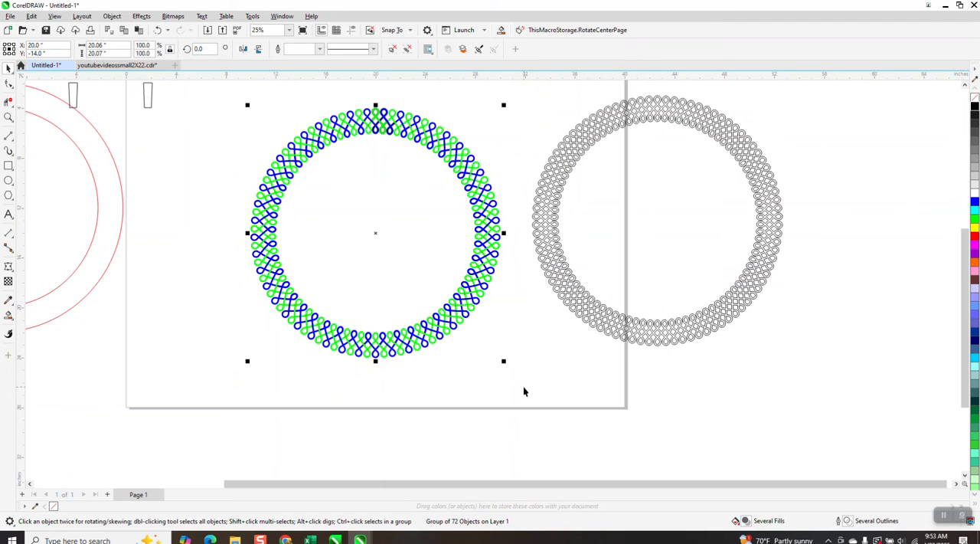
Draw a rectangle about 24.1 by 21.5 inches around the woven ring and fill it with black.
{"action": "left_click", "coordinate": [8, 166]}
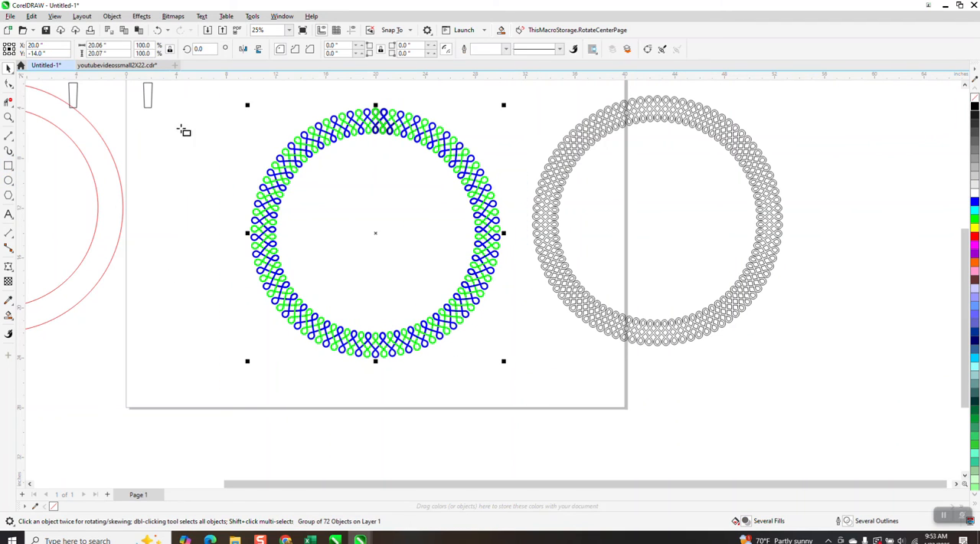
{"action": "left_click_drag", "start_coordinate": [230, 103], "coordinate": [533, 374]}
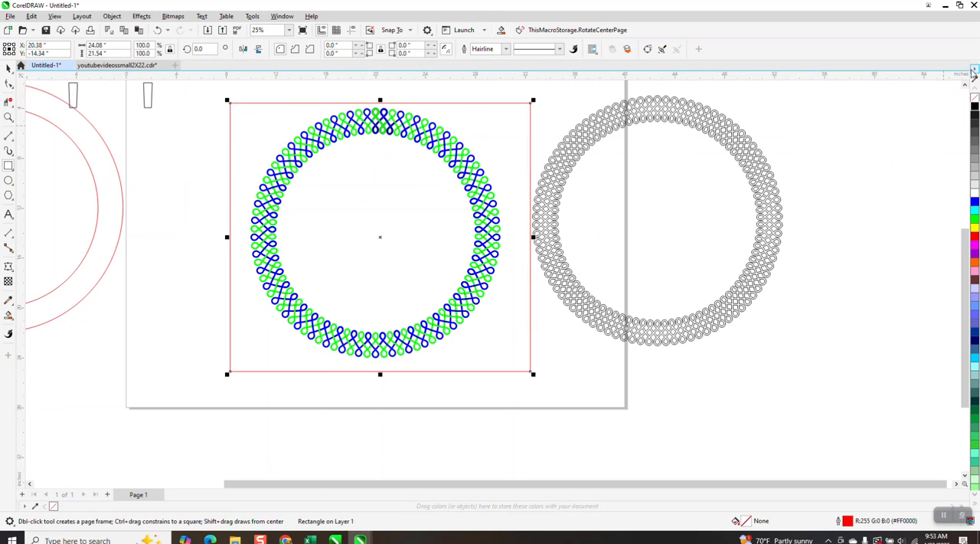
{"action": "left_click", "coordinate": [975, 109]}
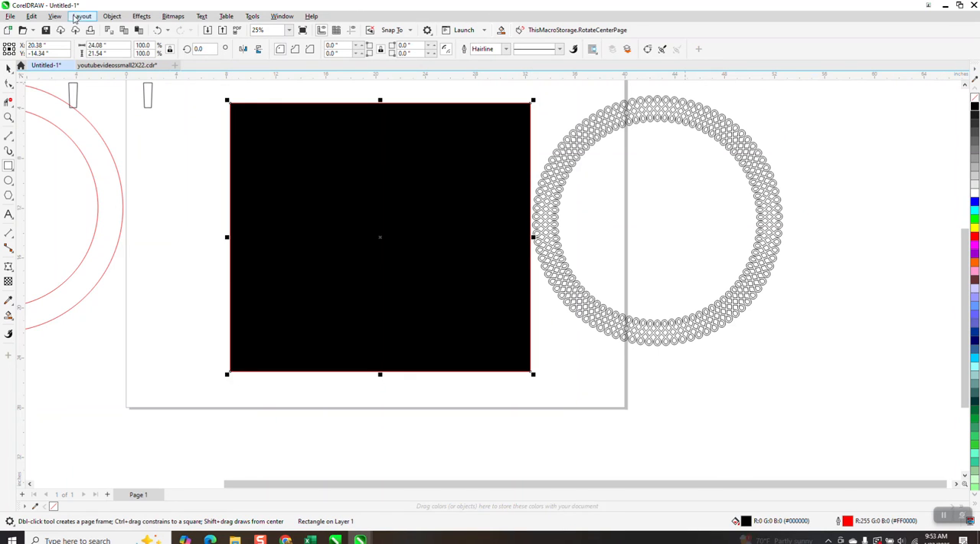
Send the black rectangle behind the woven ring and inspect the crossings along the top of the ring.
{"action": "left_click", "coordinate": [112, 16]}
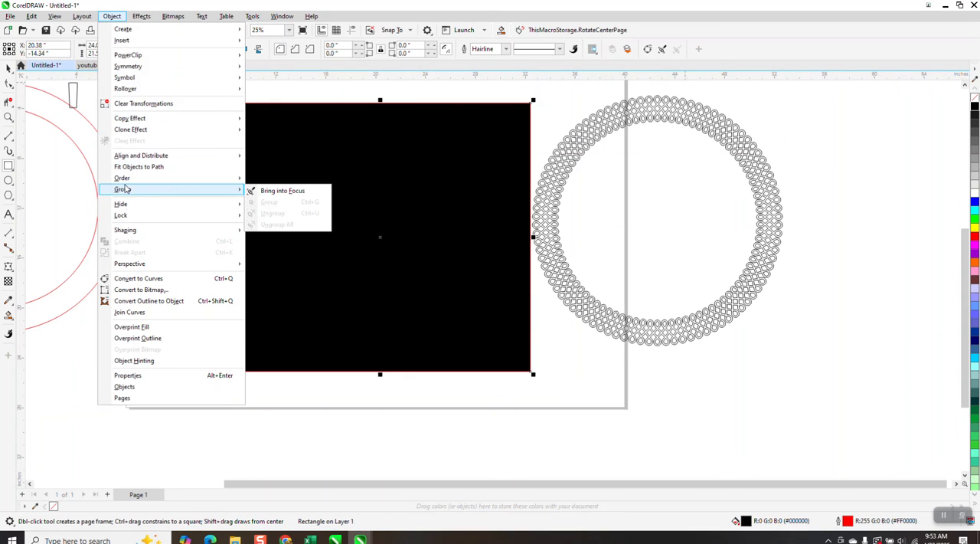
{"action": "mouse_move", "coordinate": [128, 180]}
{"action": "left_click", "coordinate": [270, 191]}
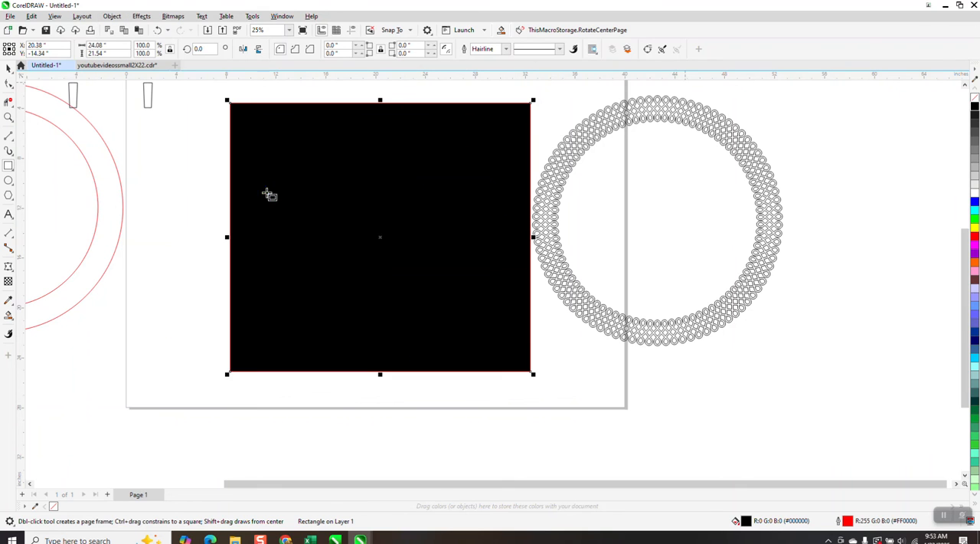
{"action": "left_click", "coordinate": [8, 117]}
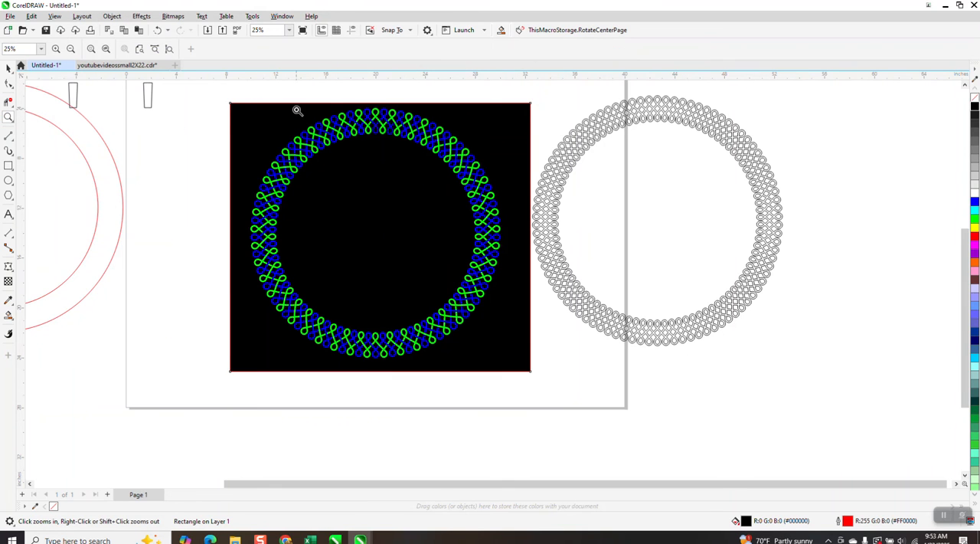
{"action": "left_click_drag", "start_coordinate": [296, 105], "coordinate": [467, 177]}
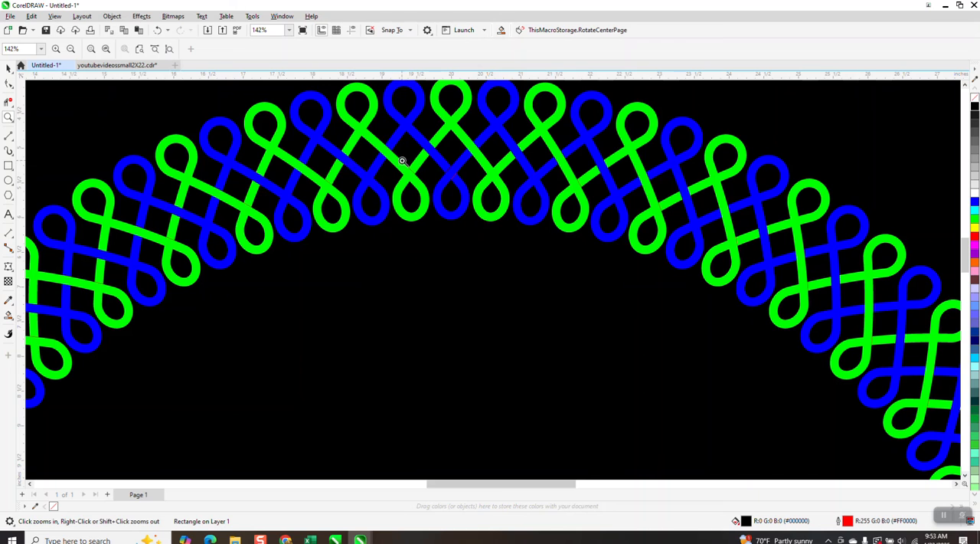
{"action": "scroll", "coordinate": [498, 157], "scroll_direction": "down", "scroll_amount": 3}
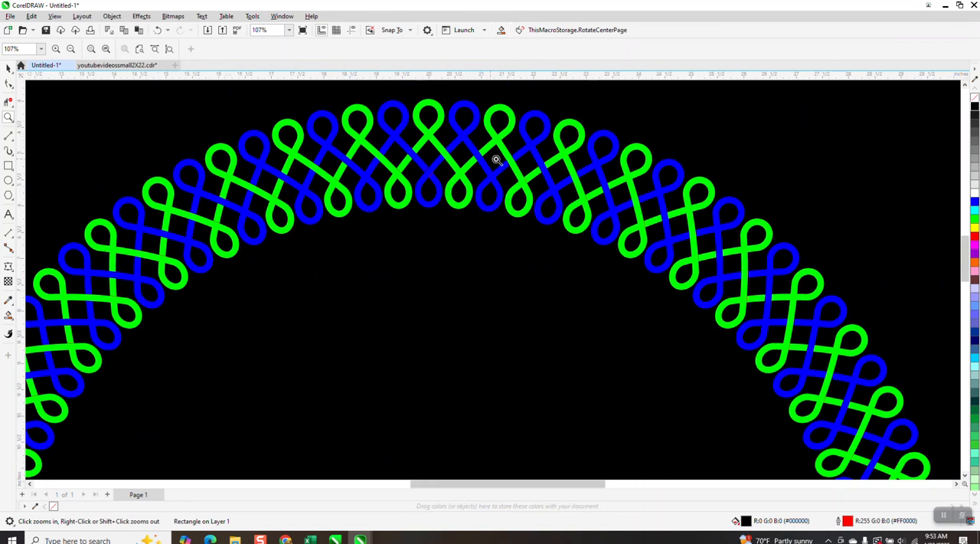
{"action": "scroll", "coordinate": [509, 156], "scroll_direction": "down", "scroll_amount": 1}
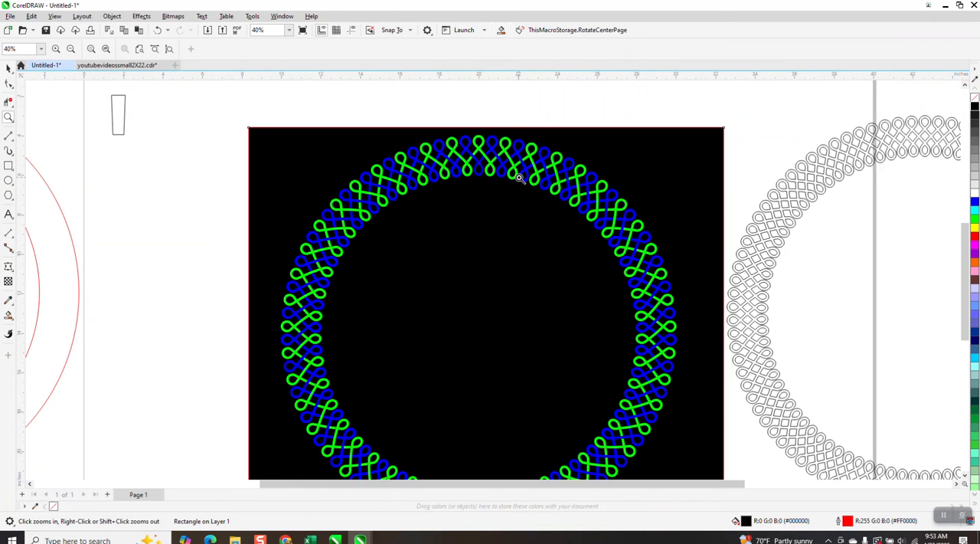